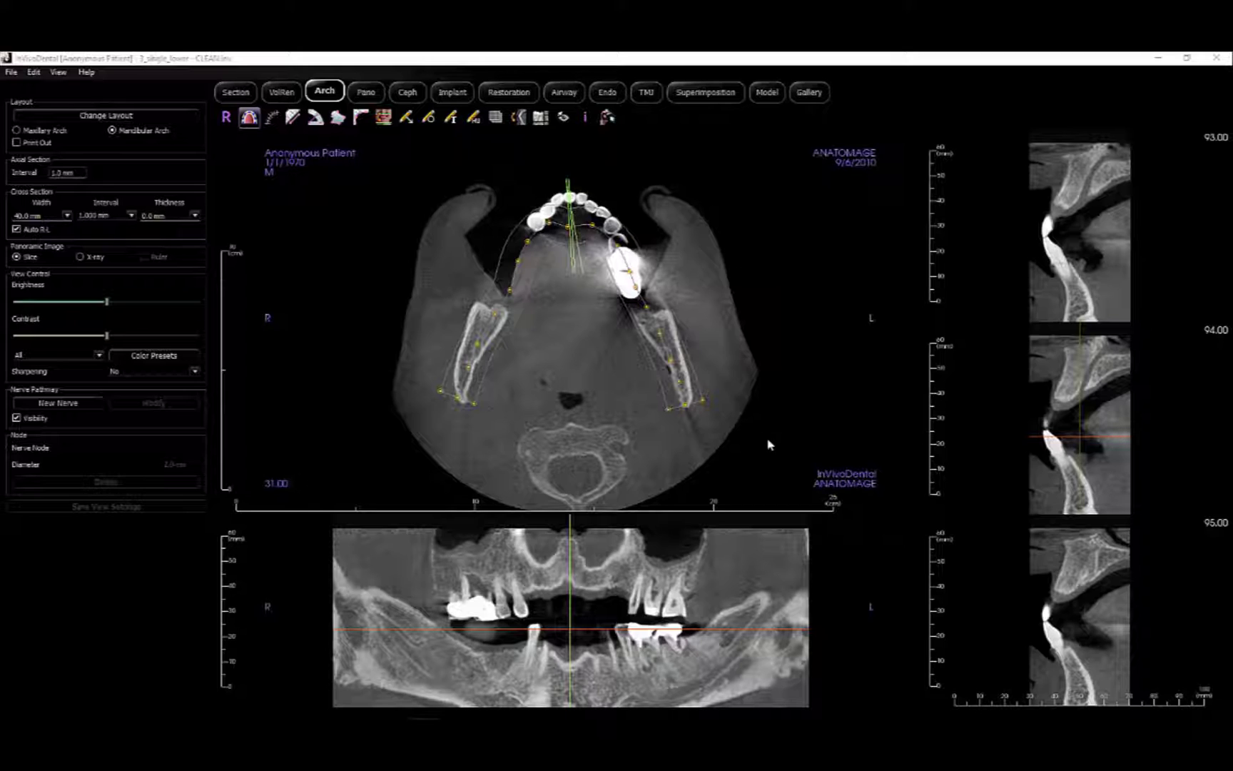
# - Move the cross-sections onto the front right of the arch (63.35–65.35) and bring up the layout choices
pyautogui.scroll(-5, 582, 364)
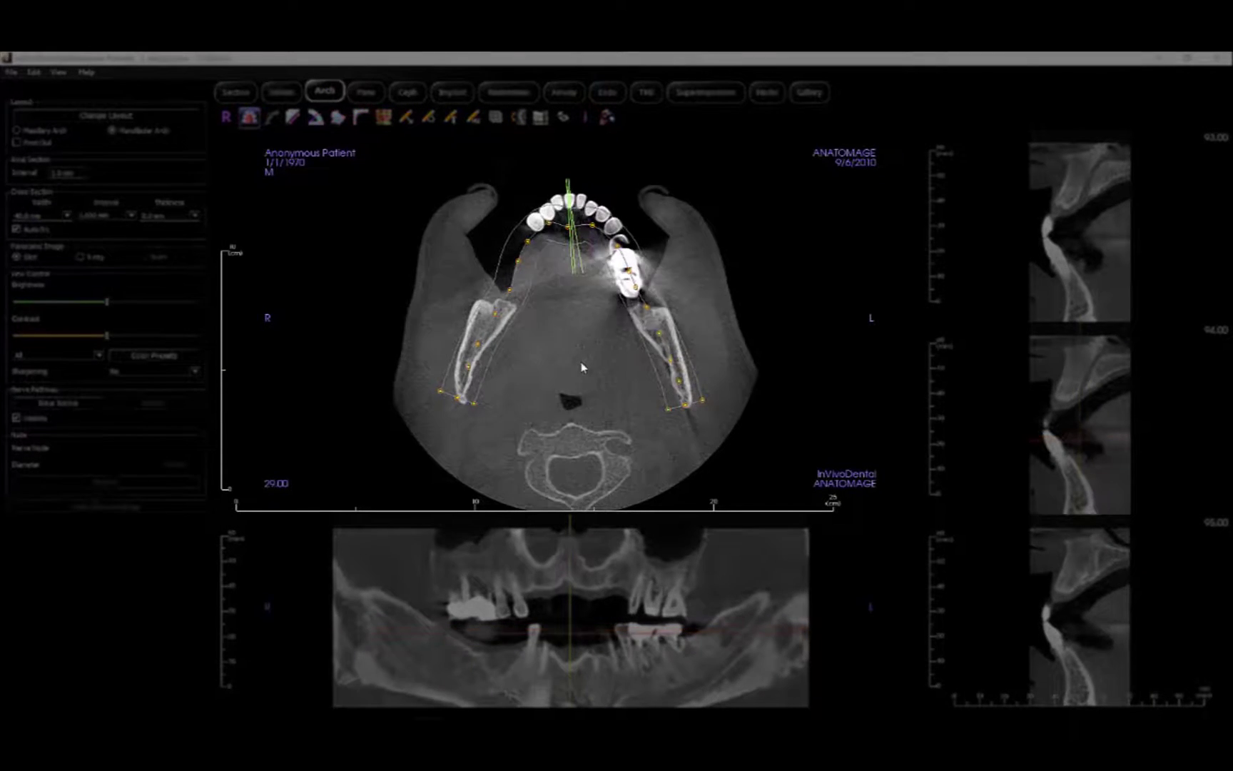
pyautogui.scroll(4, 581, 364)
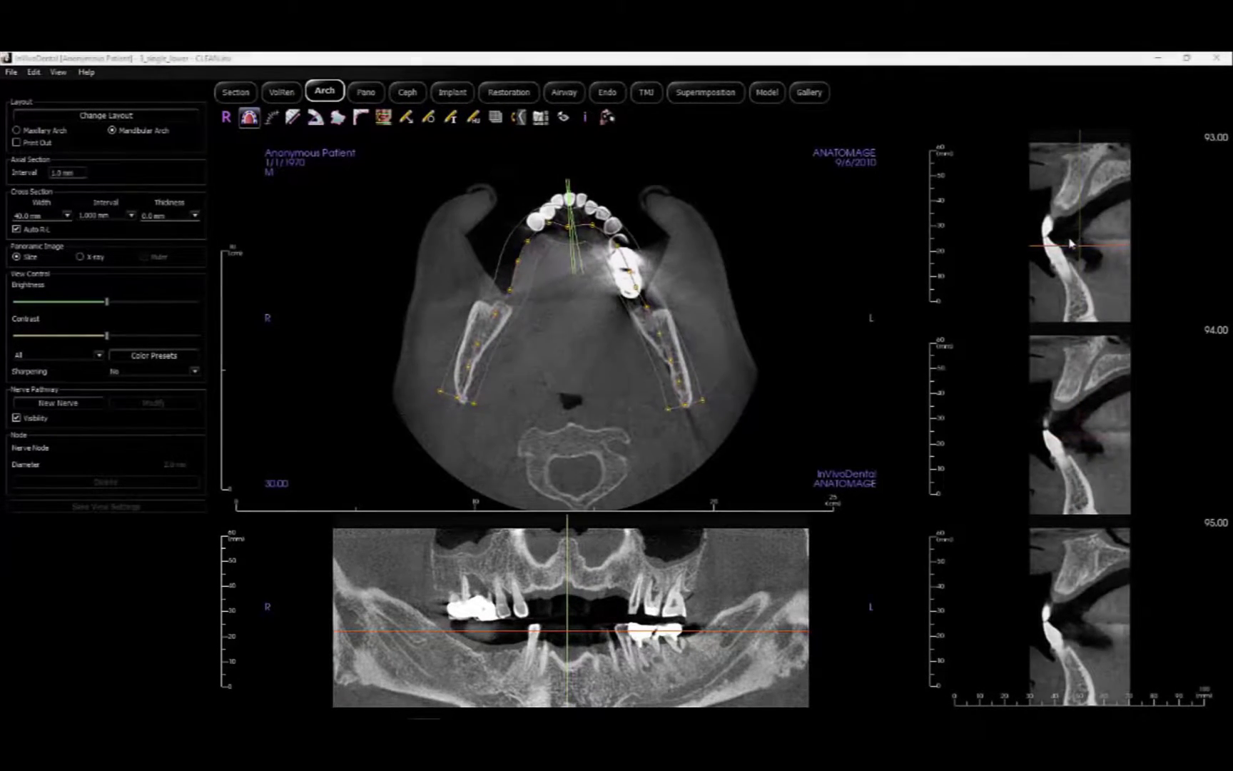
pyautogui.scroll(-5, 1063, 260)
pyautogui.scroll(-12, 1056, 268)
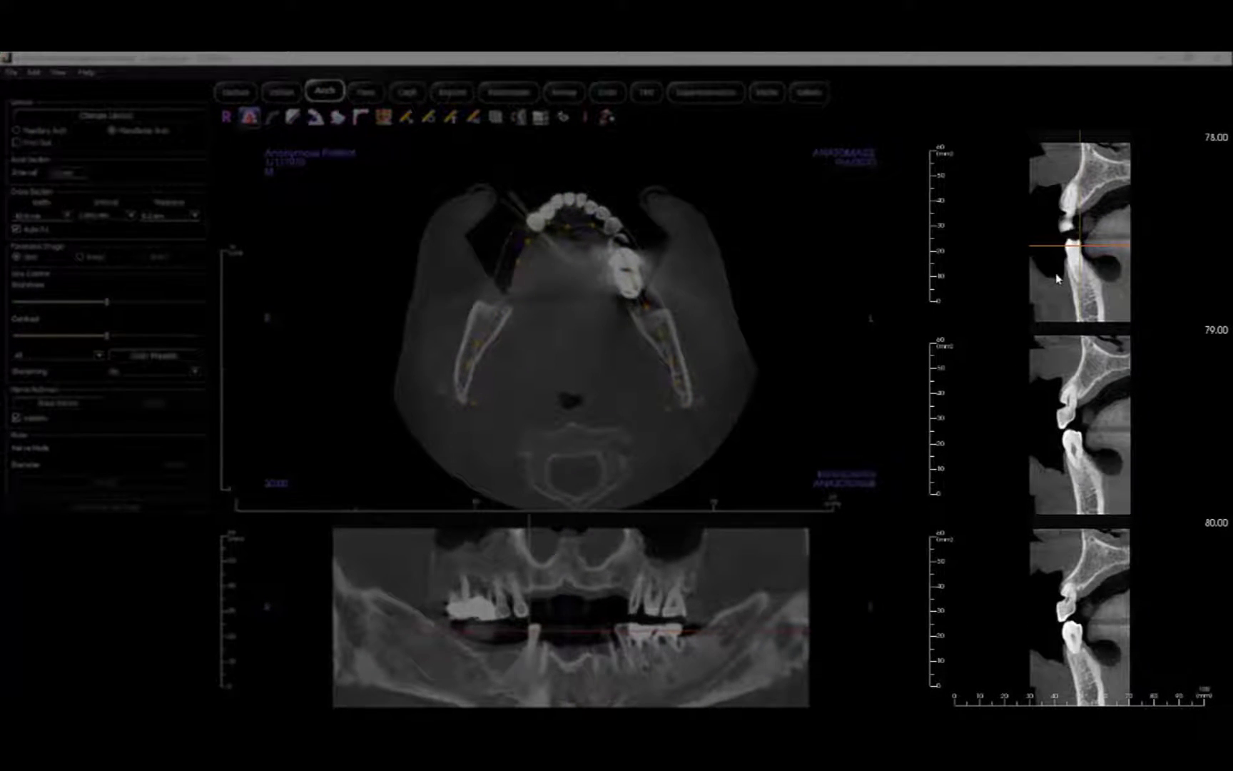
pyautogui.moveTo(521, 246)
pyautogui.mouseDown()
pyautogui.moveTo(482, 261)
pyautogui.moveTo(506, 260)
pyautogui.mouseUp()
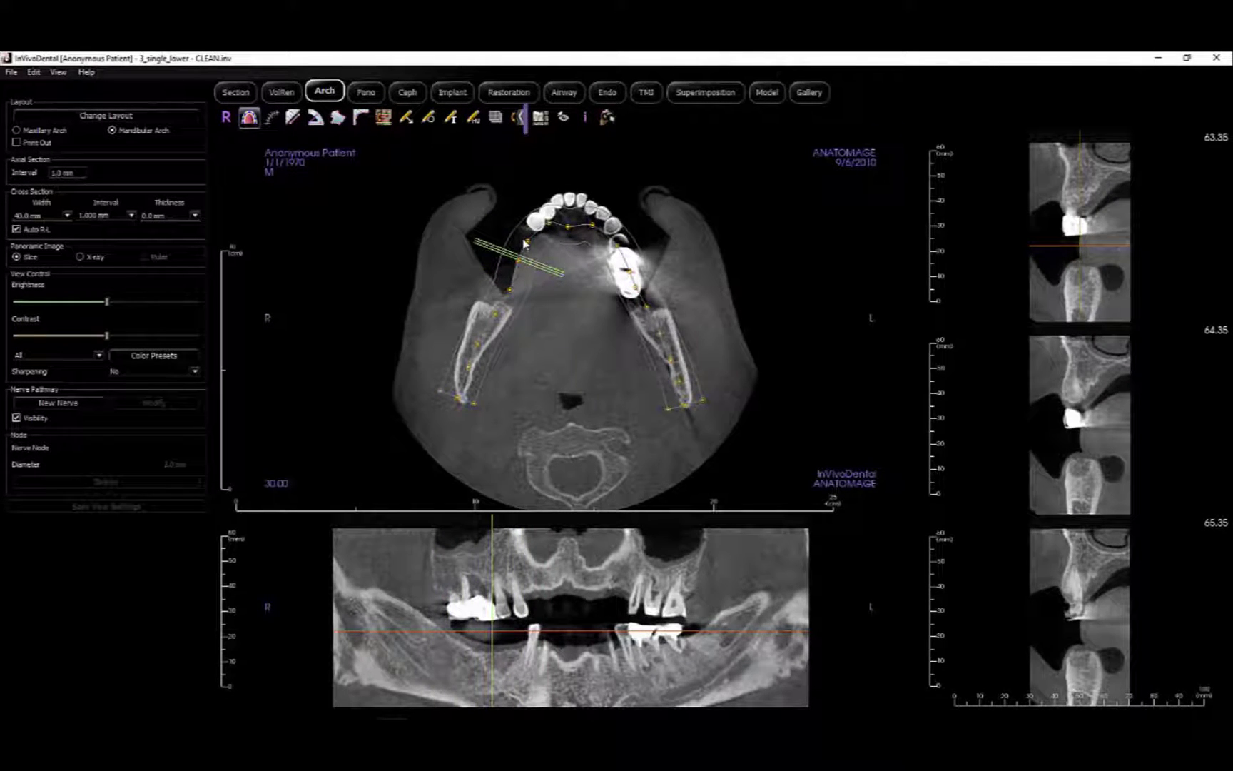
pyautogui.click(542, 121)
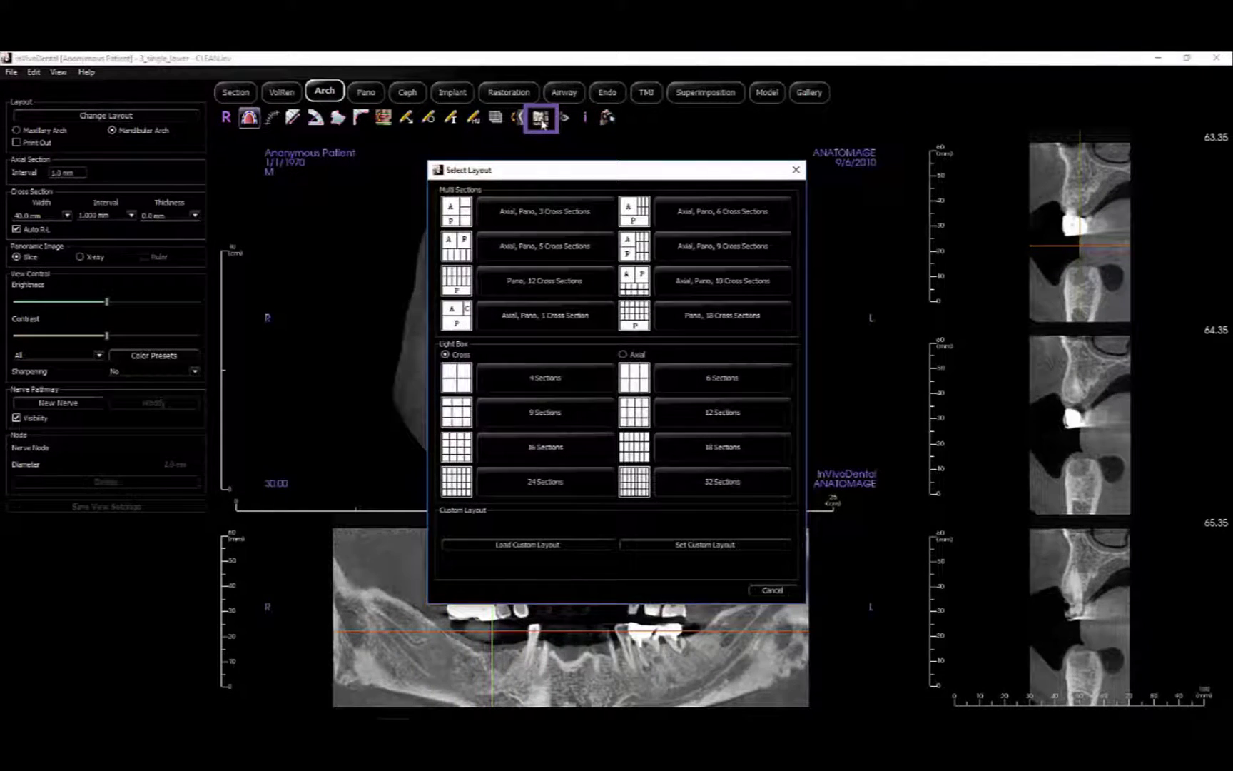
pyautogui.click(689, 548)
pyautogui.click(473, 450)
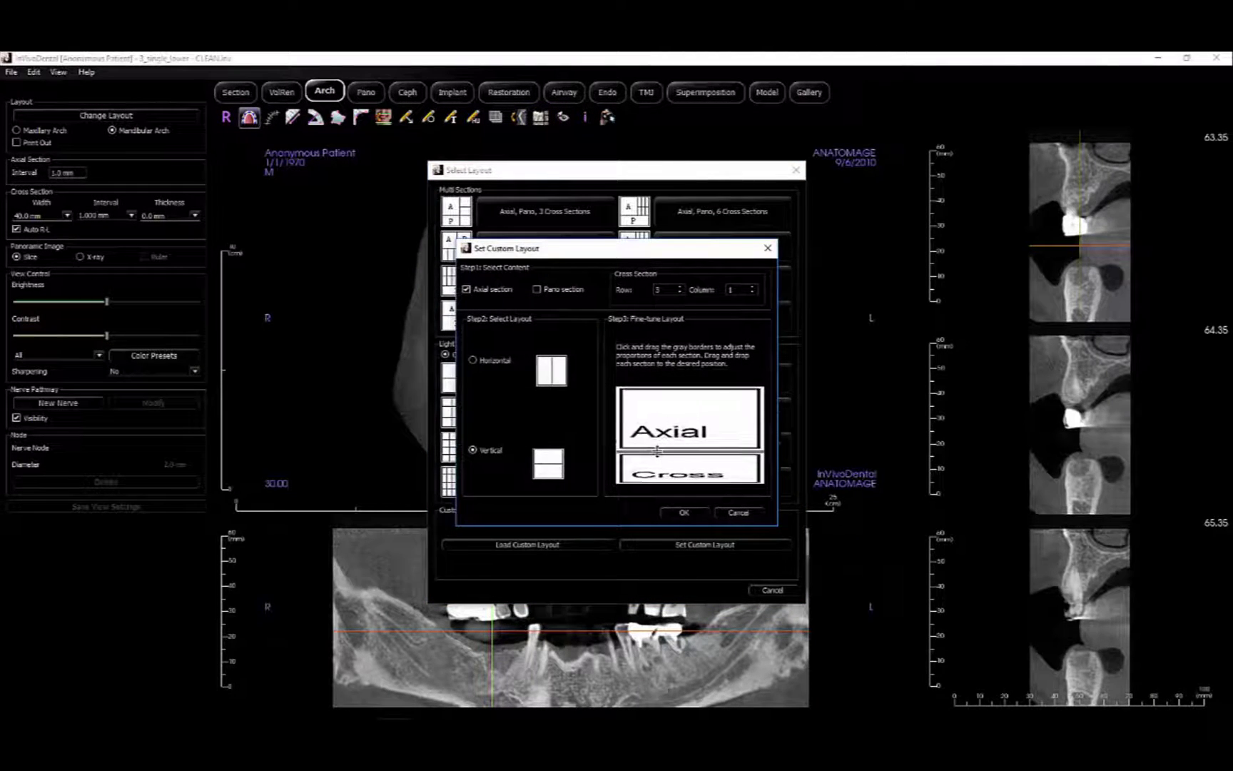
pyautogui.click(537, 289)
pyautogui.click(753, 286)
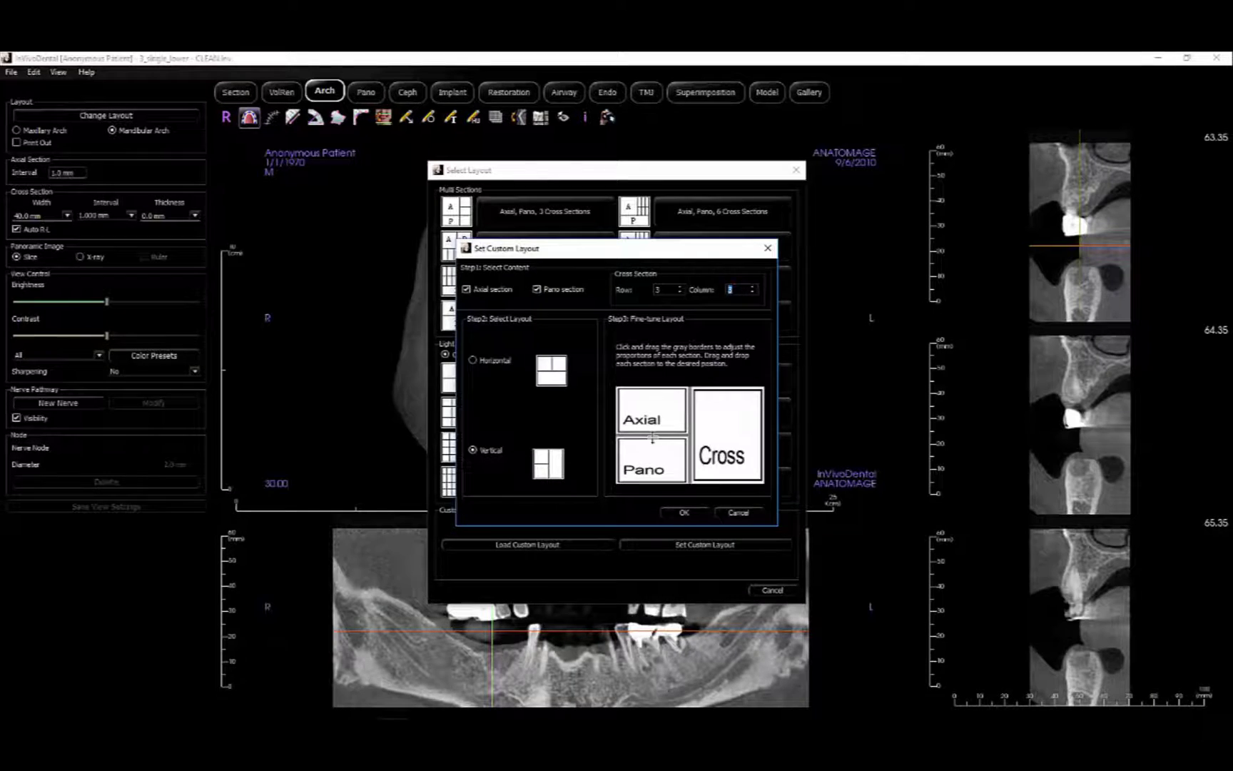
pyautogui.moveTo(652, 435); pyautogui.dragTo(653, 445)
pyautogui.click(683, 514)
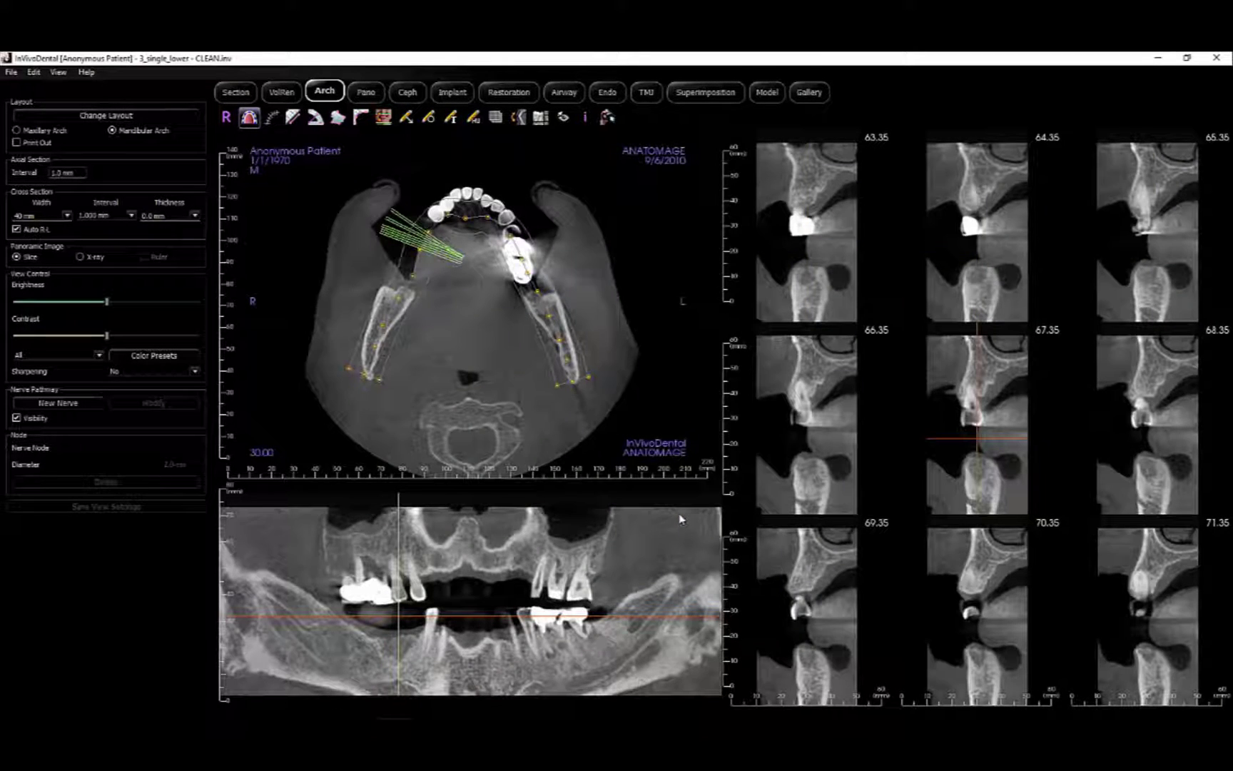
pyautogui.click(542, 120)
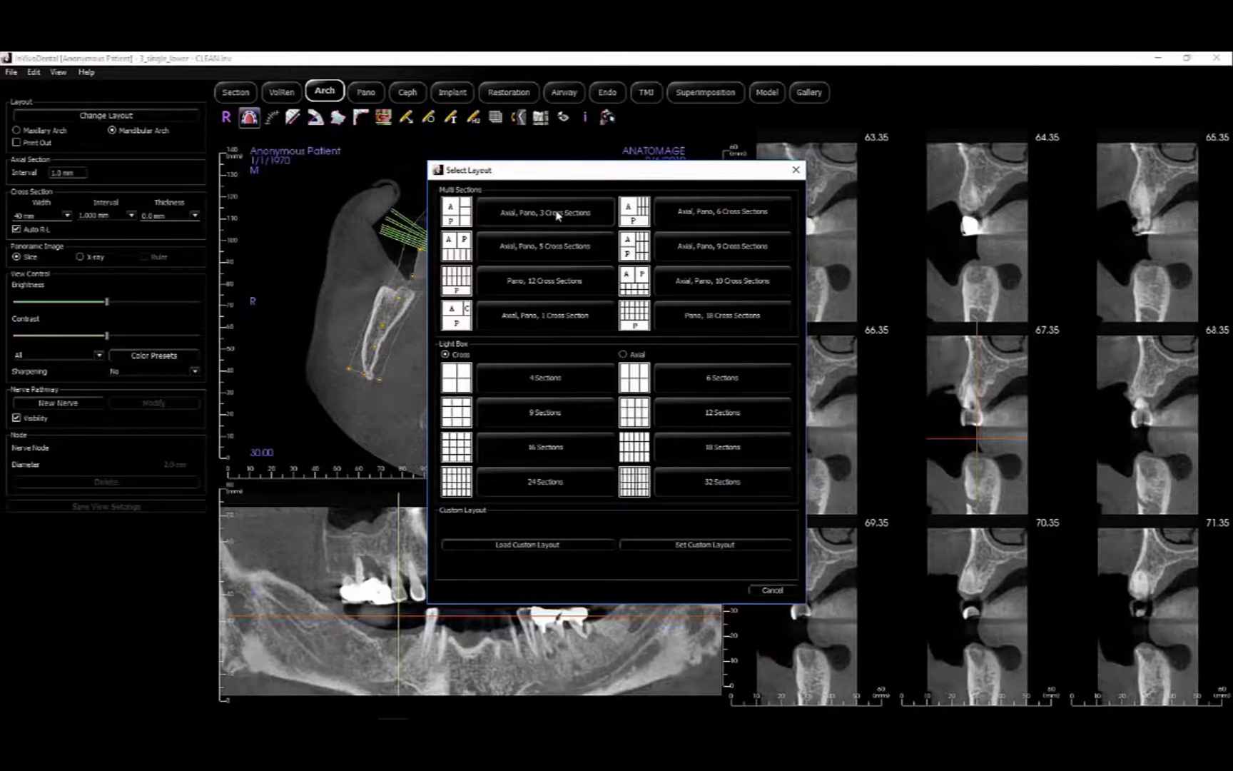
pyautogui.click(556, 212)
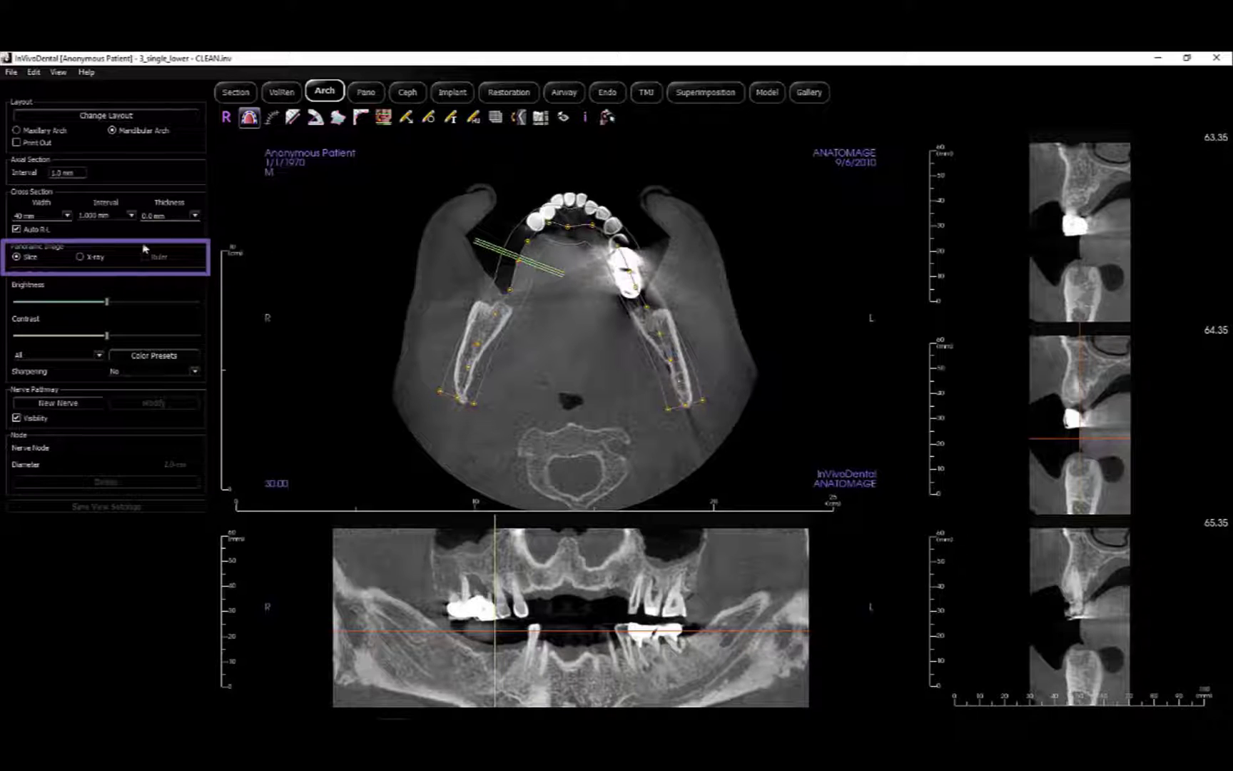
# - Preview the panoramic as an X-ray with a ruler, then return it to Slice mode
pyautogui.click(81, 258)
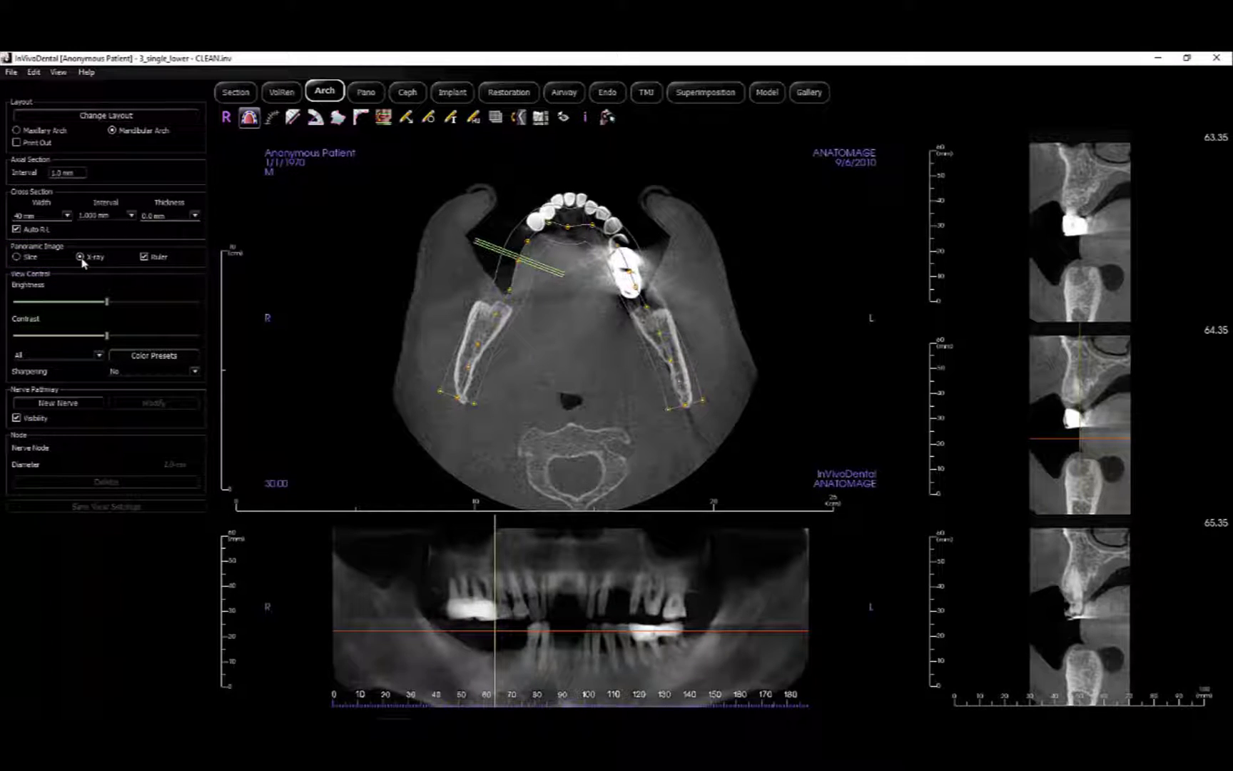
pyautogui.click(16, 258)
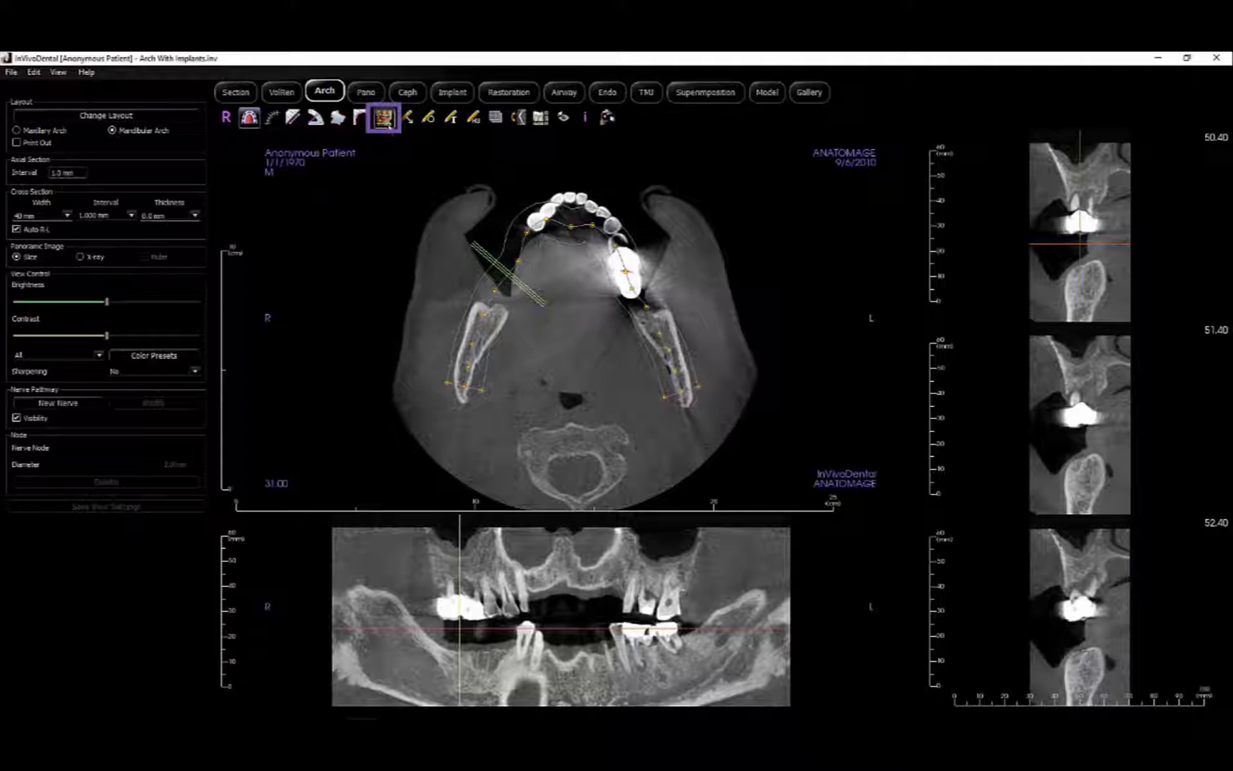
# - In the 3-D reconstruction, lower both green slice limits, then restore the panoramic layout
pyautogui.click(388, 121)
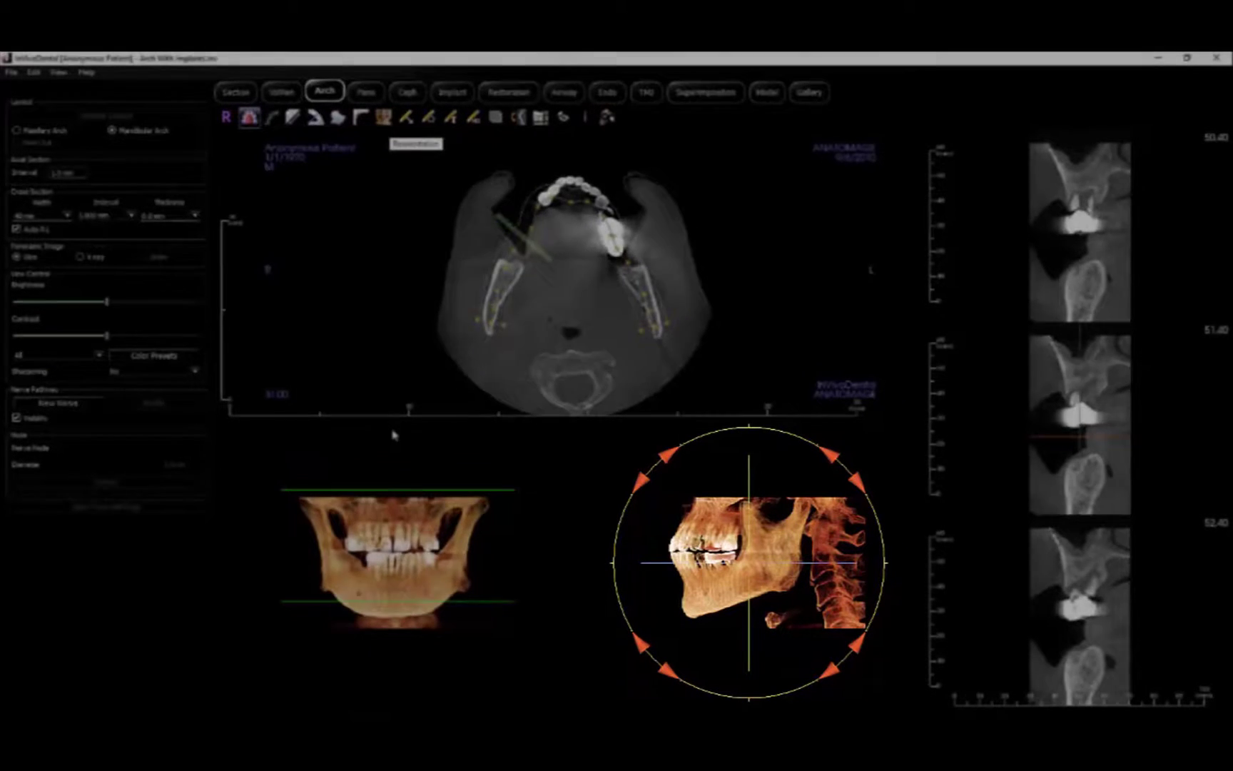
pyautogui.moveTo(477, 604); pyautogui.dragTo(476, 621)
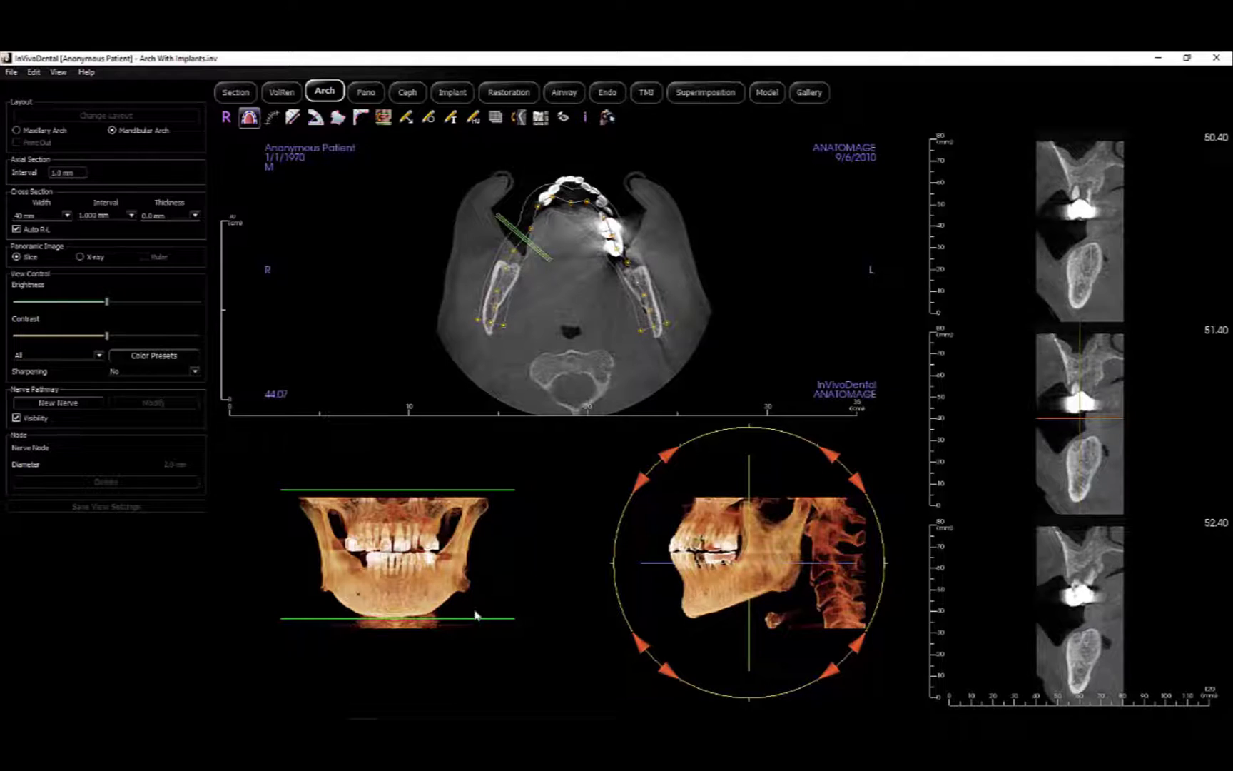
pyautogui.moveTo(498, 491); pyautogui.dragTo(500, 502)
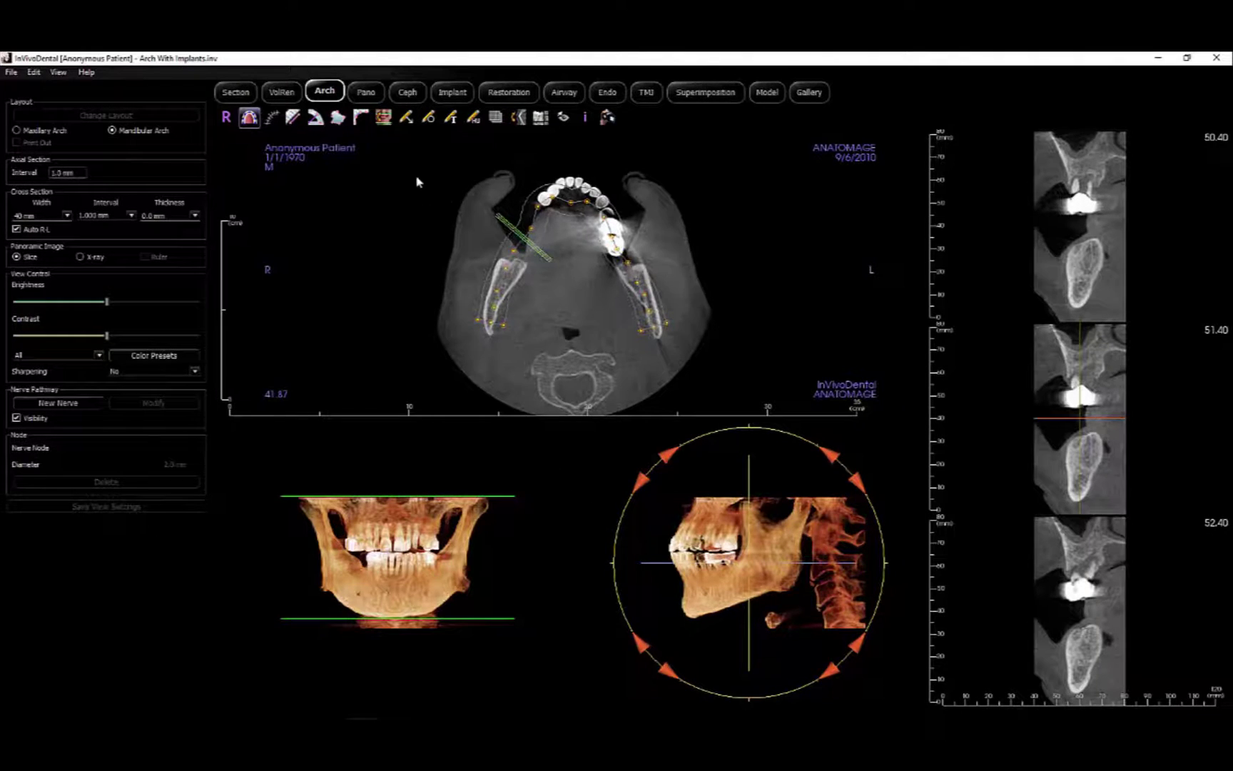
pyautogui.click(384, 117)
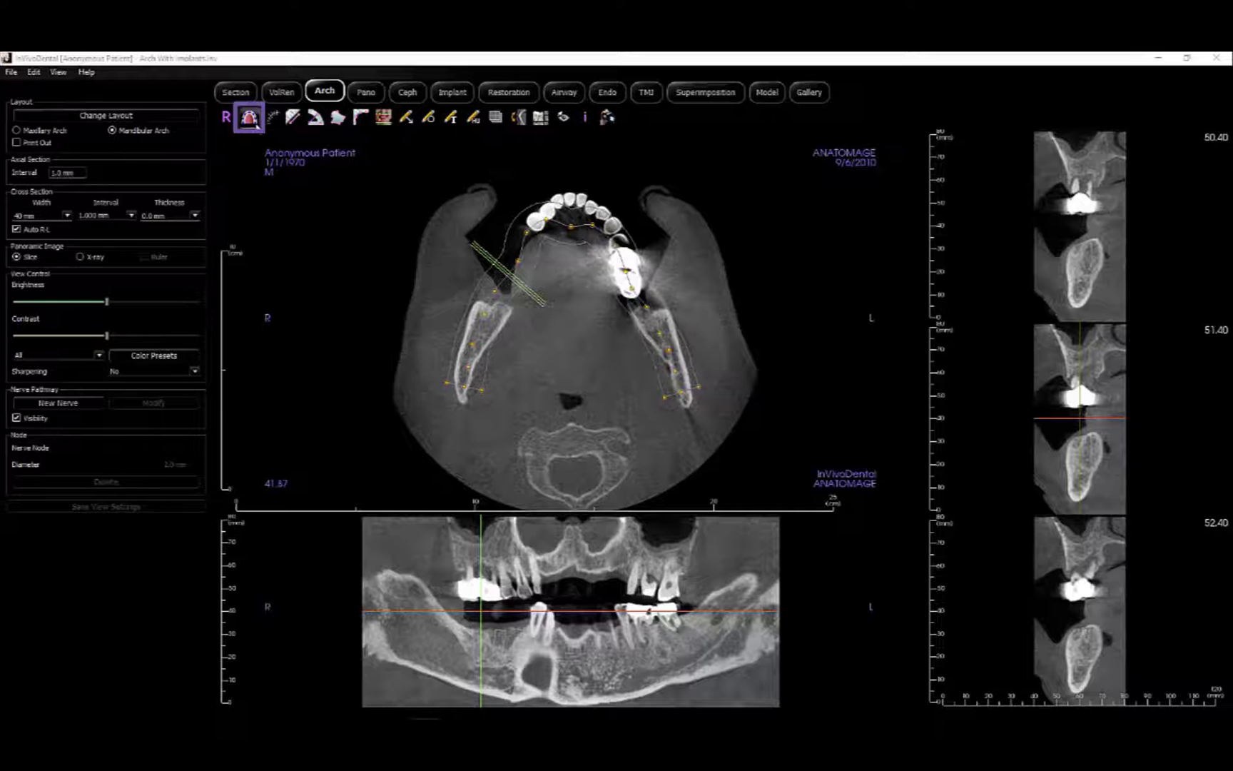
# - Clear the old arch points, start a New focal trough, and scroll to a suitable axial slice
pyautogui.click(251, 119)
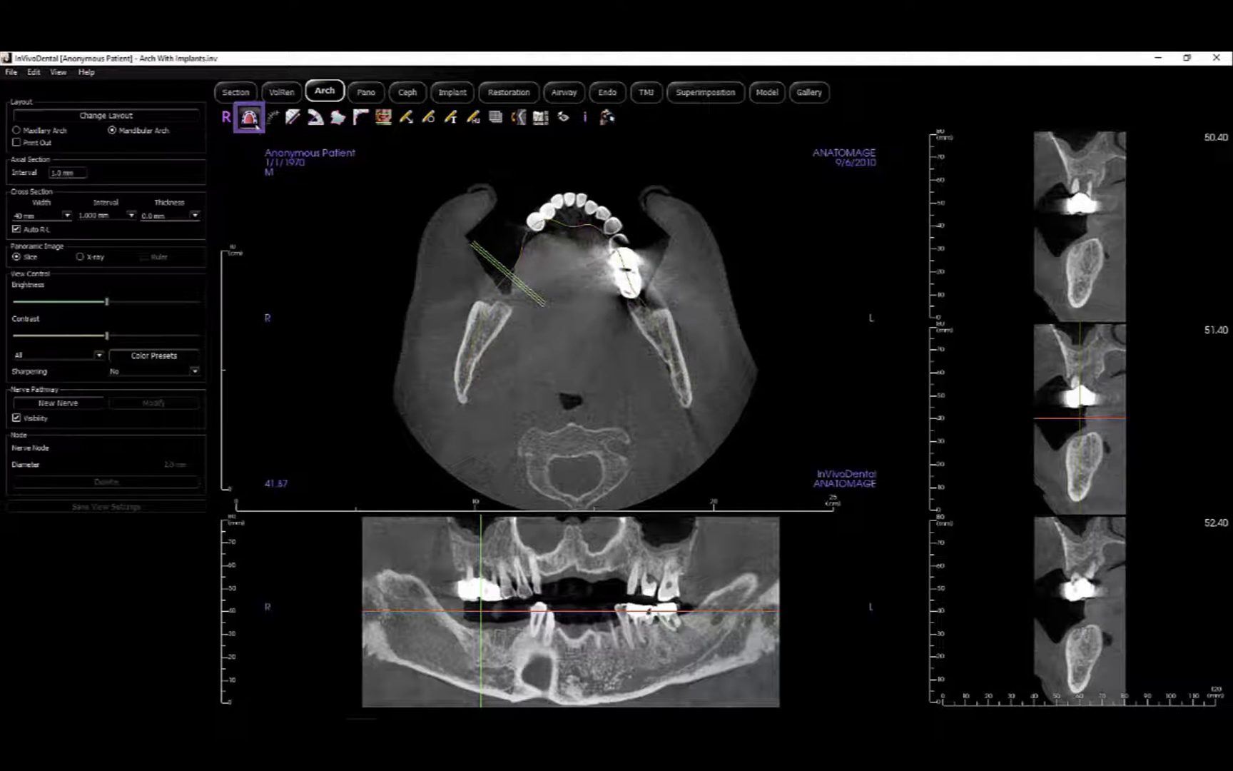
pyautogui.click(252, 119)
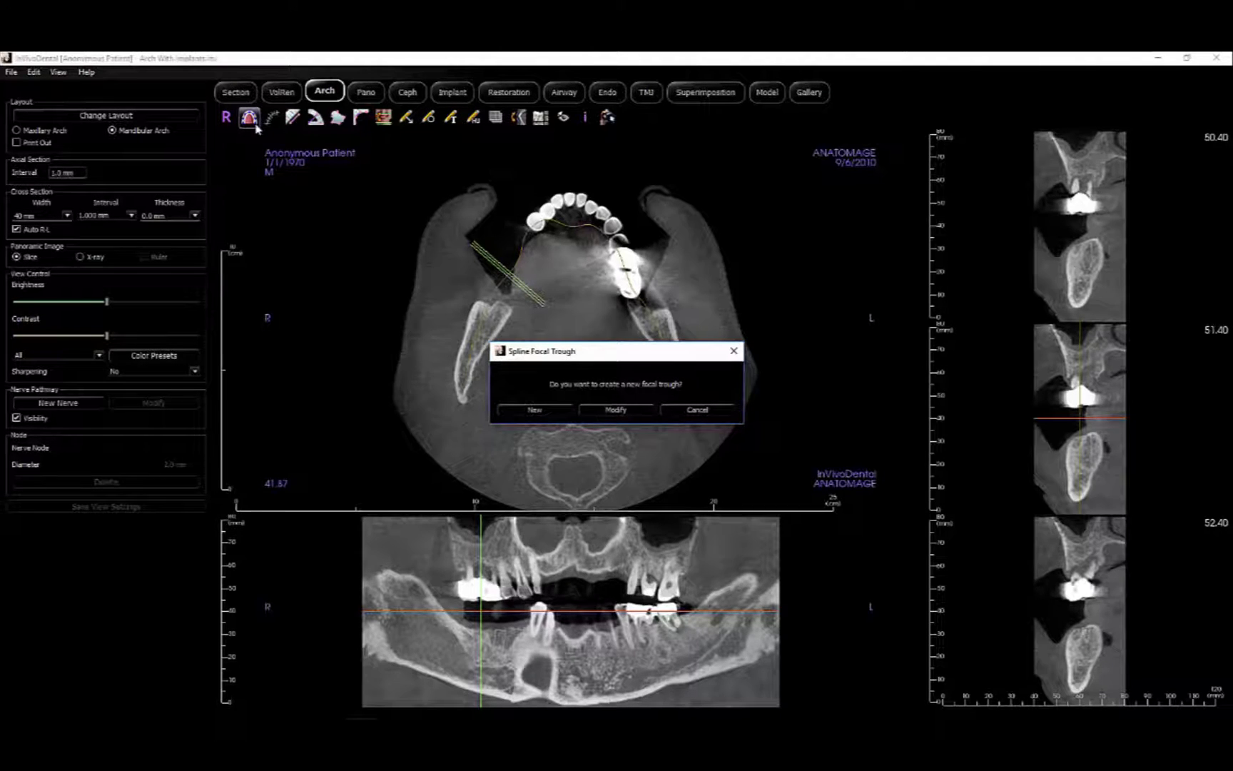
pyautogui.click(529, 410)
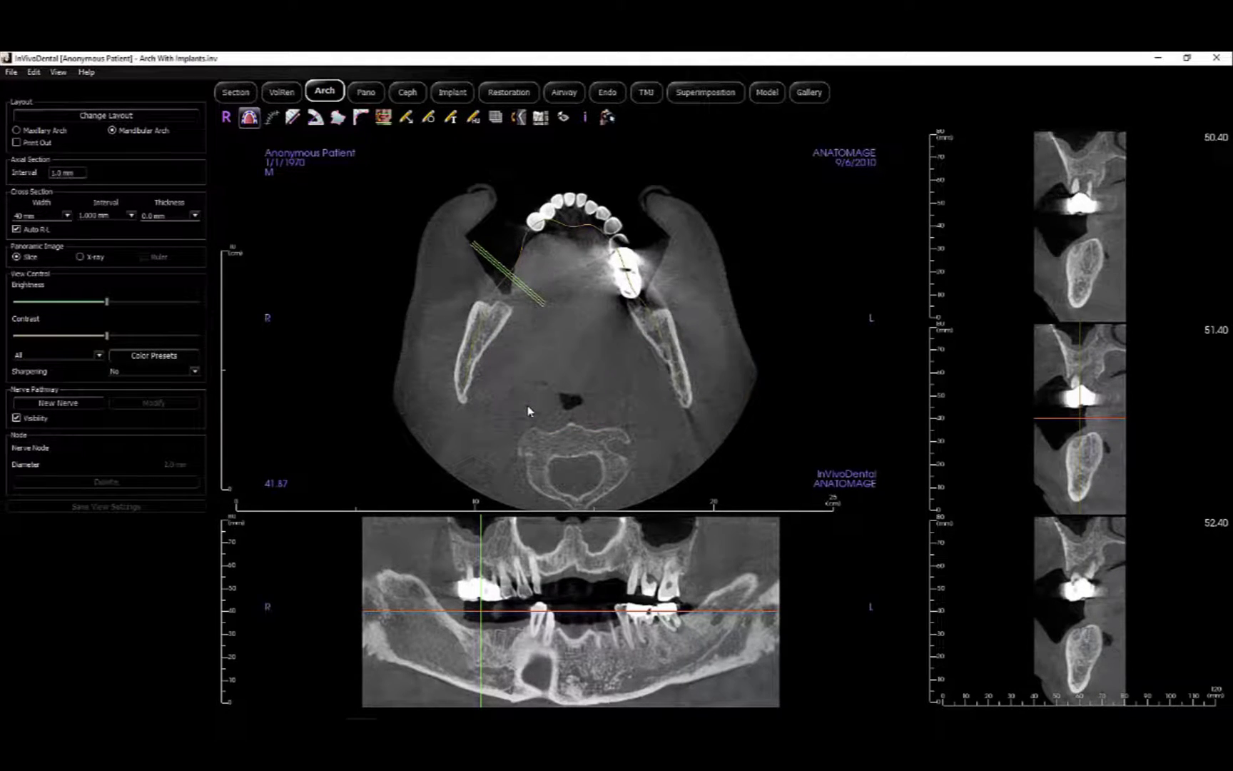
pyautogui.scroll(15, 471, 393)
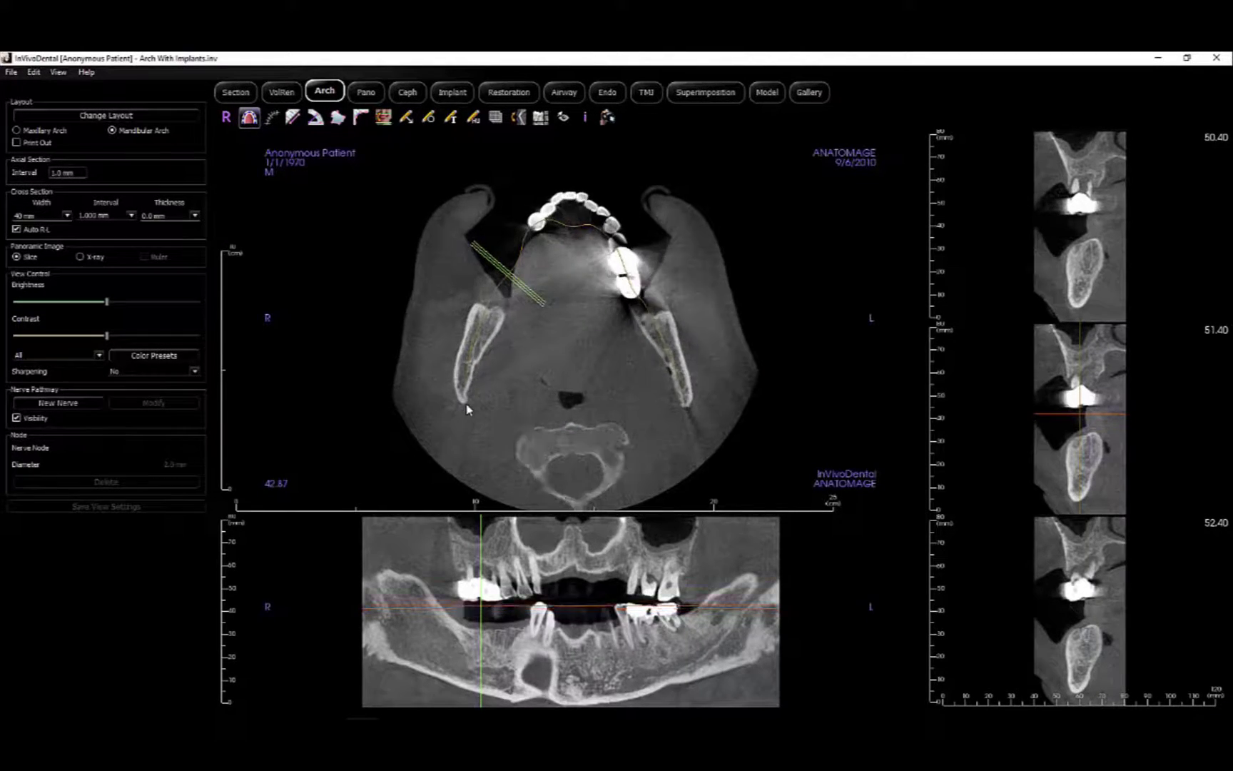
pyautogui.scroll(10, 467, 408)
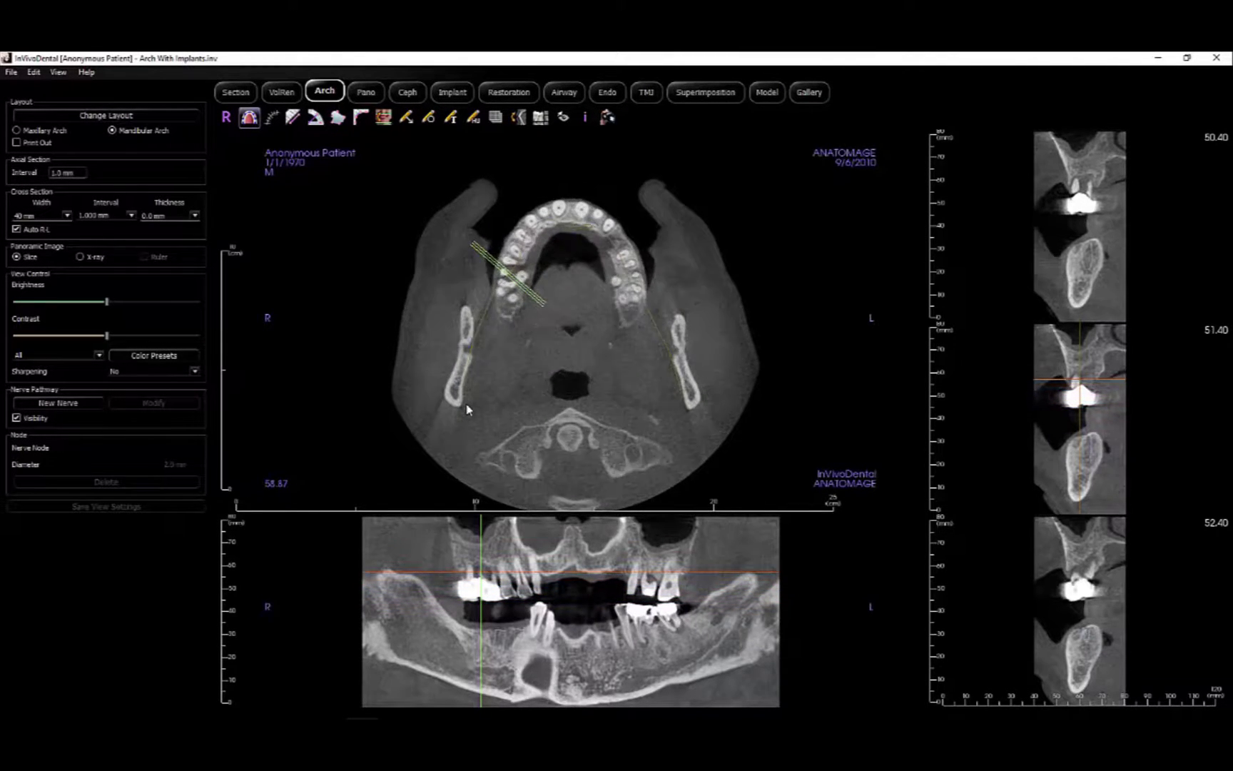
pyautogui.scroll(7, 445, 425)
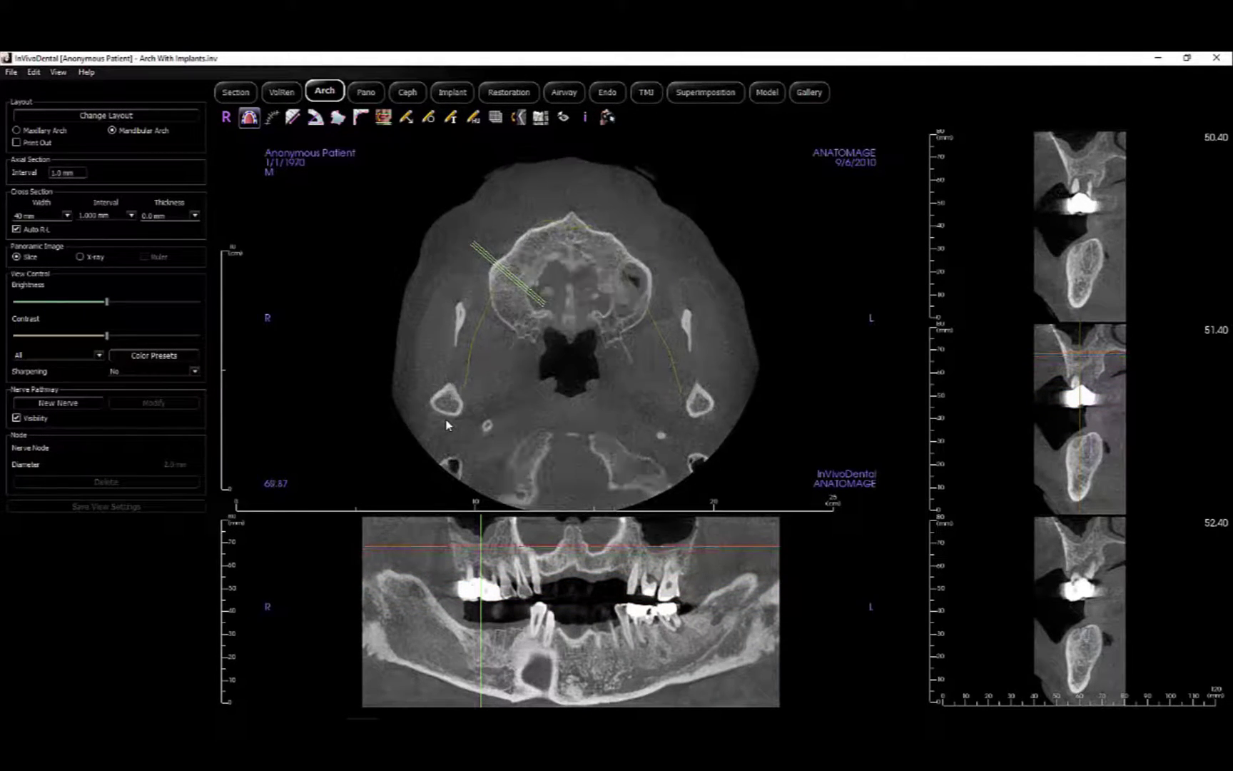
pyautogui.scroll(2, 447, 424)
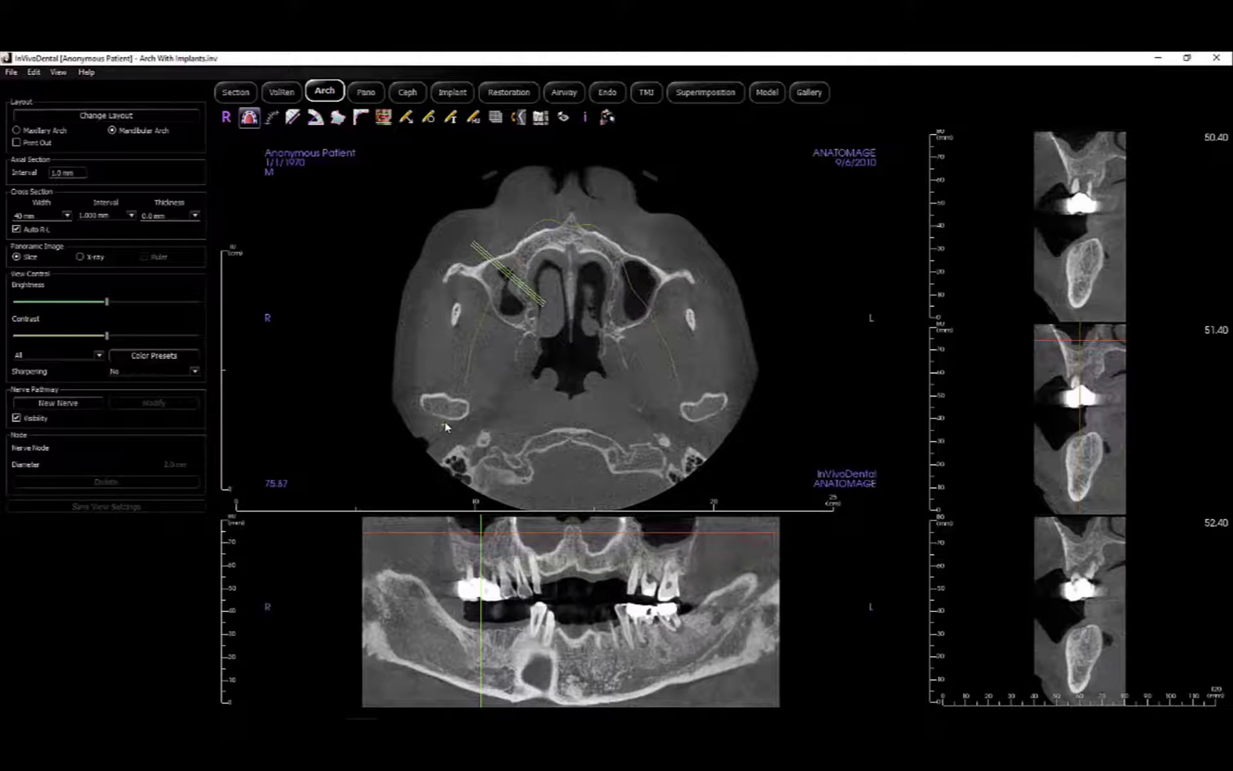
pyautogui.scroll(-12, 444, 428)
pyautogui.scroll(-13, 457, 398)
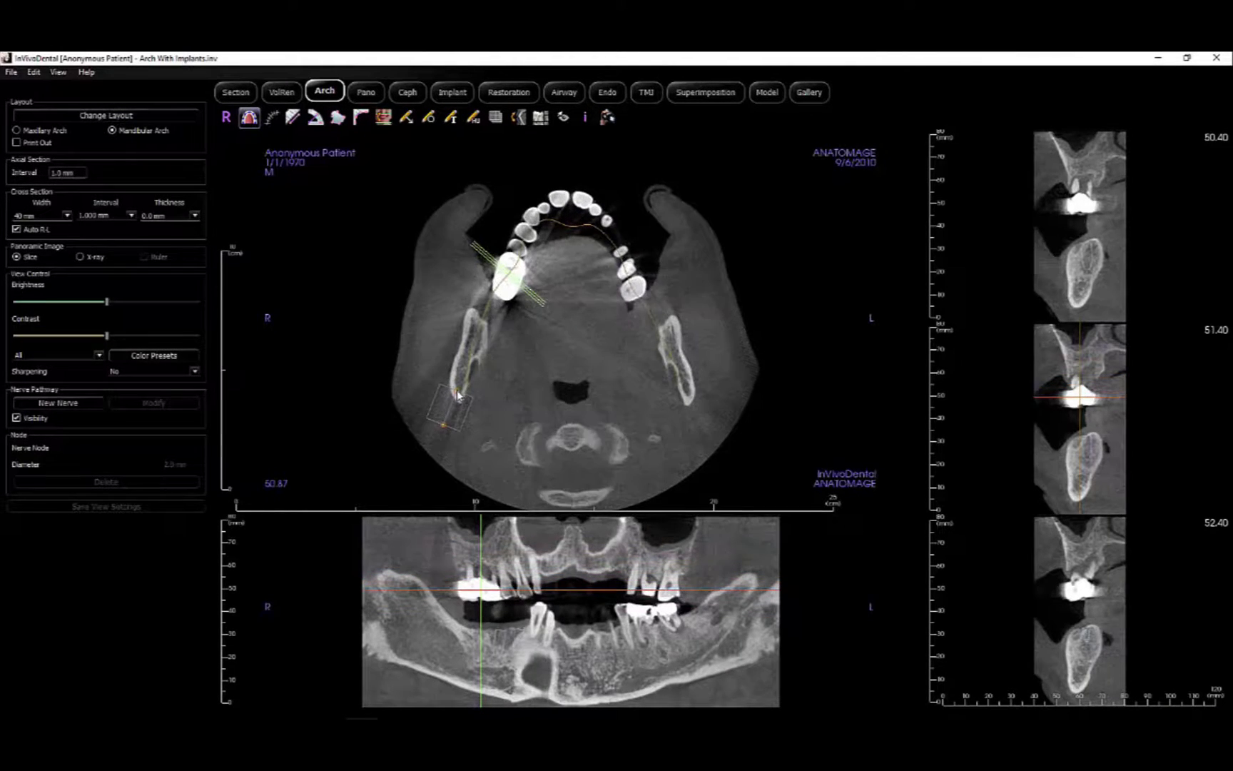
# - Draw a new mandibular arch curve point by point along the lower teeth
pyautogui.click(459, 386)
pyautogui.scroll(-15, 474, 362)
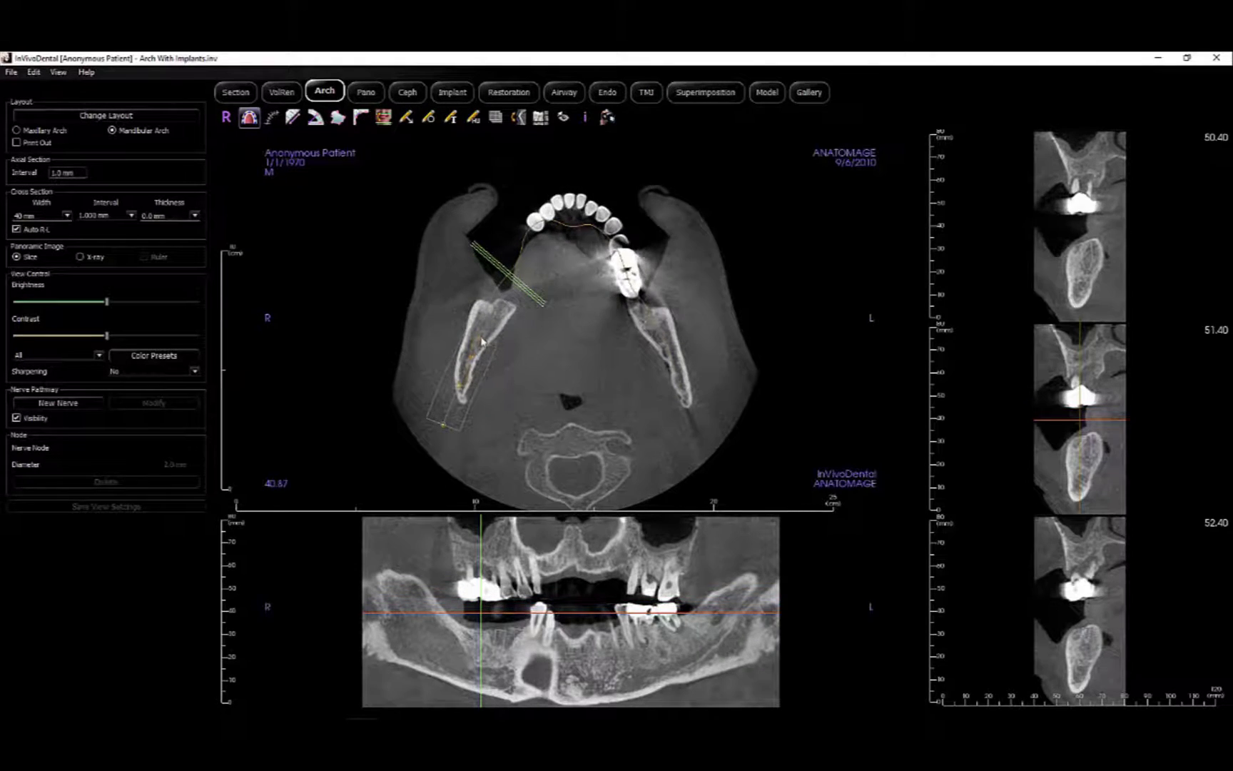
pyautogui.scroll(-1, 482, 340)
pyautogui.scroll(-11, 492, 325)
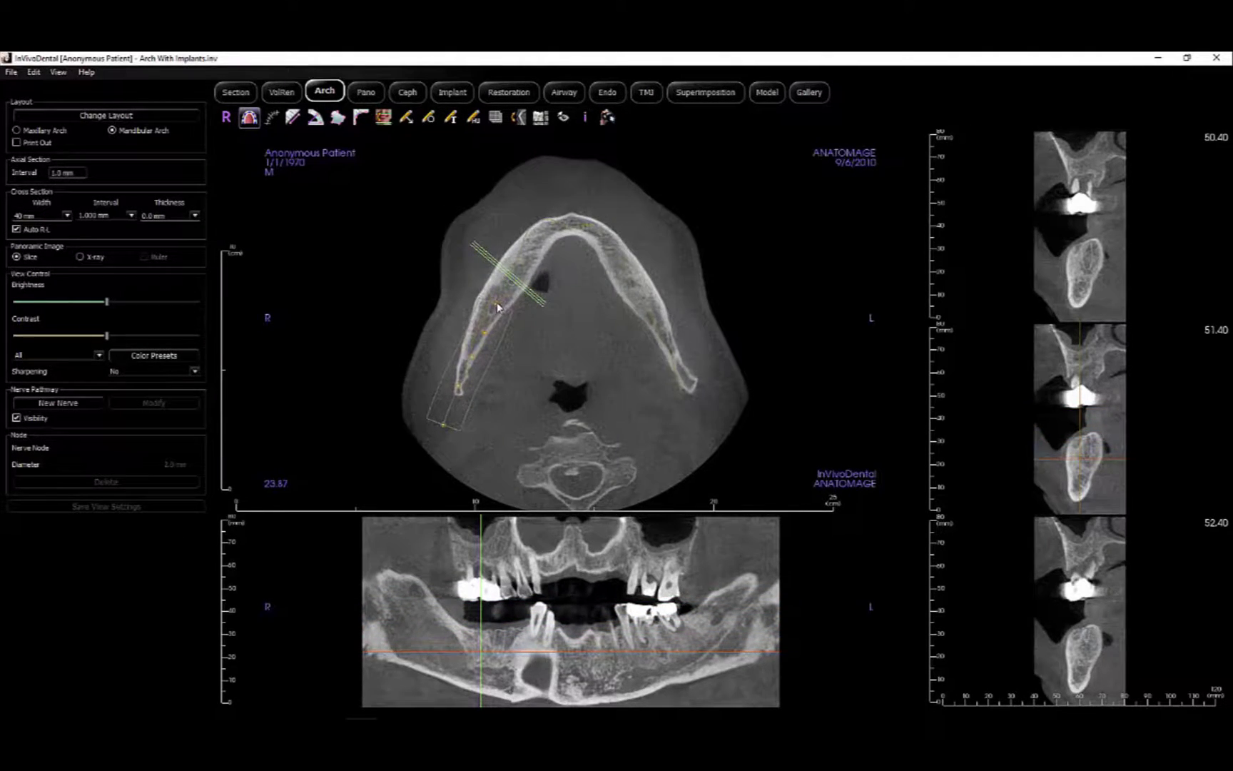
pyautogui.scroll(10, 497, 307)
pyautogui.click(568, 206)
pyautogui.click(612, 230)
pyautogui.click(632, 282)
pyautogui.click(646, 321)
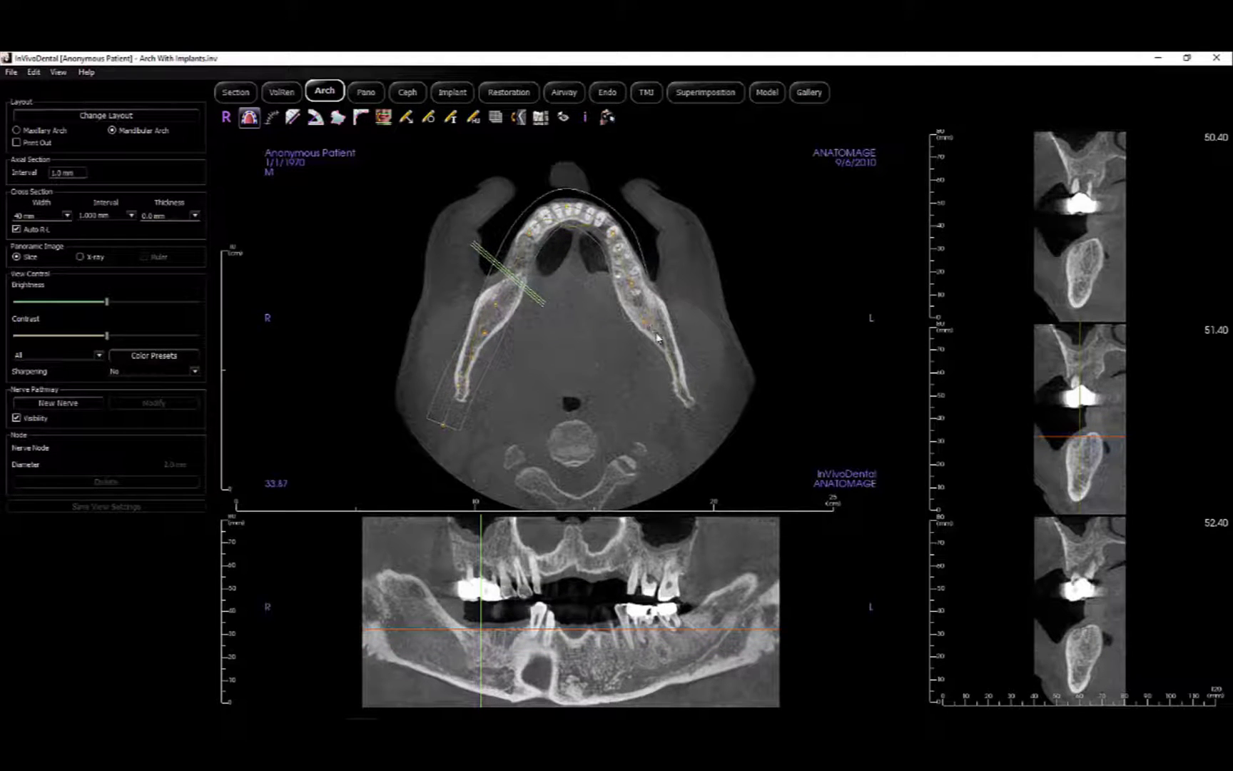
pyautogui.scroll(19, 660, 342)
pyautogui.click(679, 384)
pyautogui.scroll(20, 696, 406)
pyautogui.click(711, 423)
pyautogui.rightClick(592, 411)
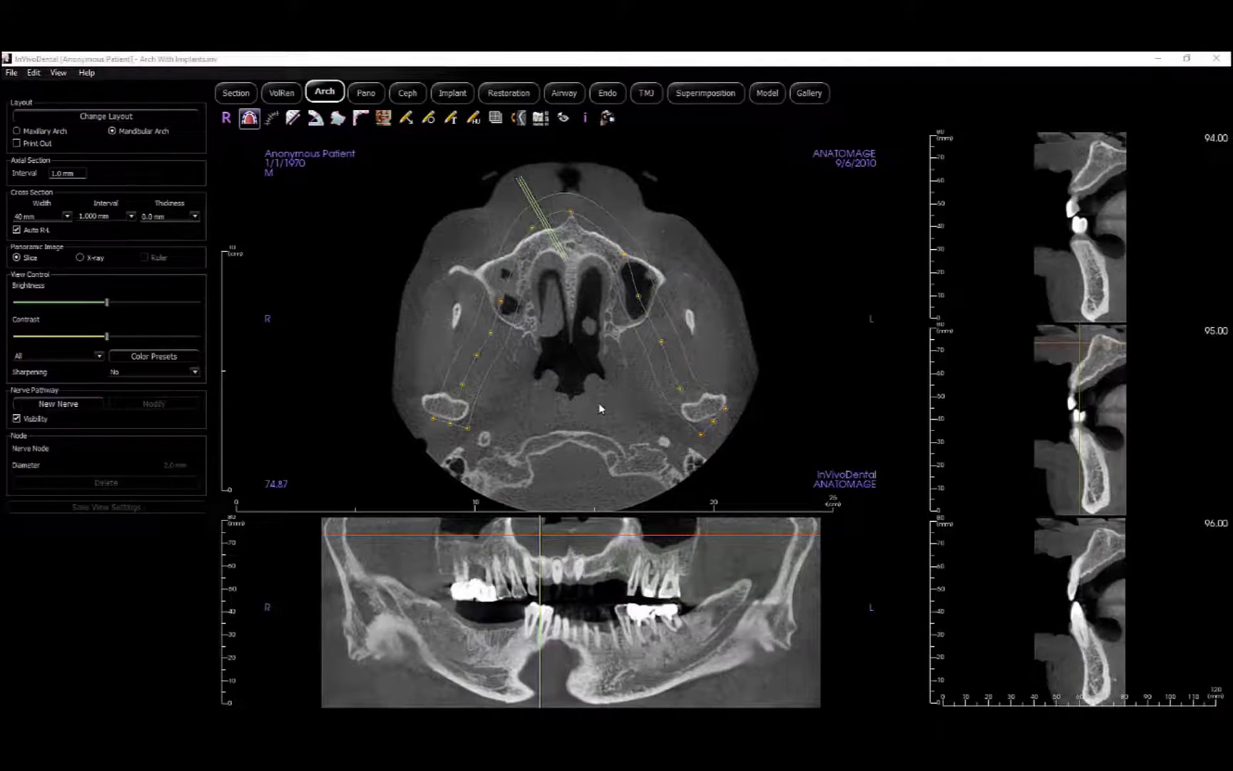
# - Nudge two arch control points, including the rear end, and show the panoramic as an X-ray
pyautogui.moveTo(490, 333); pyautogui.dragTo(486, 332)
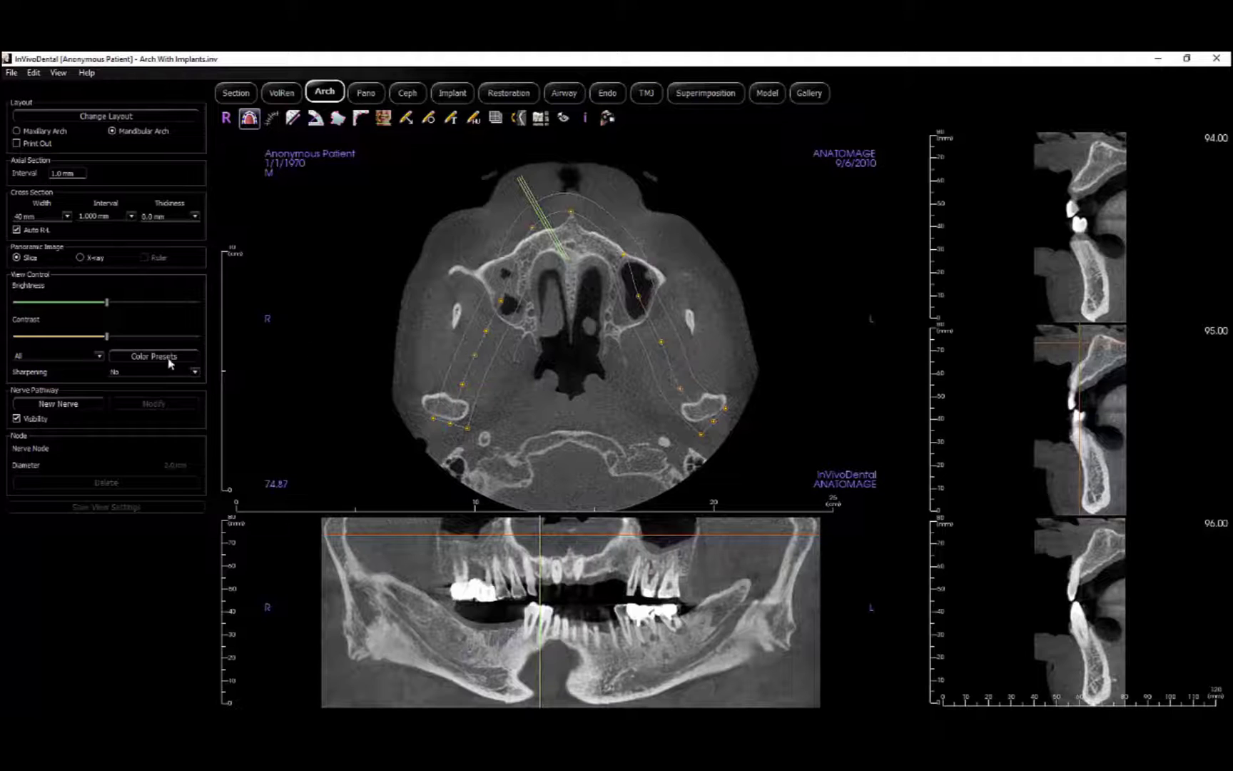
pyautogui.click(80, 258)
pyautogui.moveTo(432, 424); pyautogui.dragTo(426, 424)
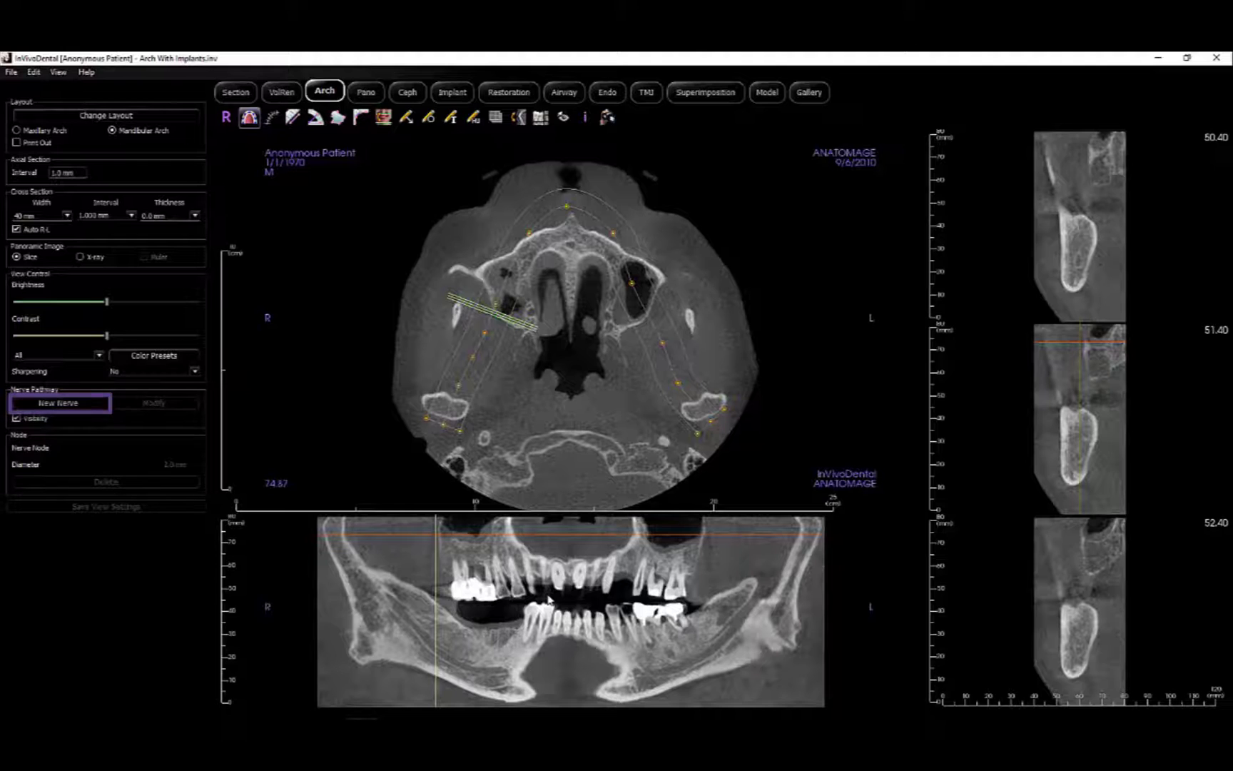
# - Trace a new nerve by placing points along the right mandibular canal toward the chin
pyautogui.click(78, 408)
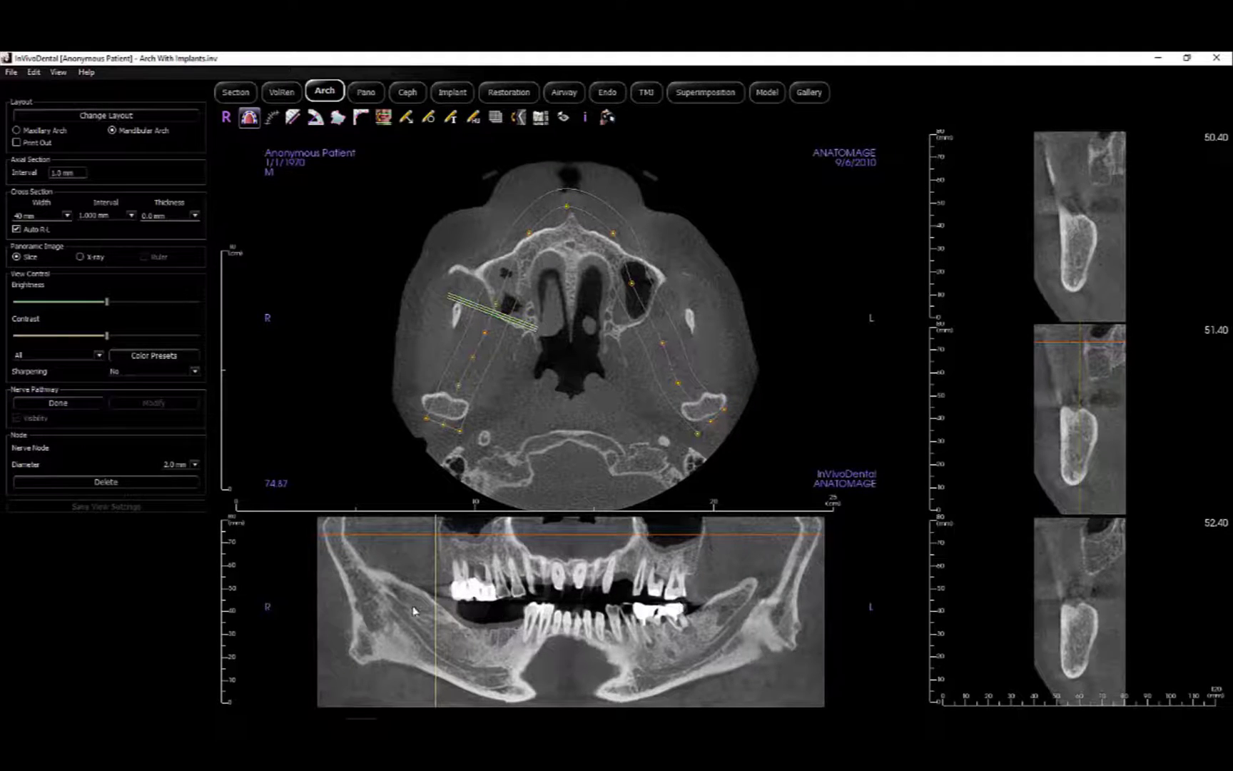
pyautogui.scroll(-3, 471, 610)
pyautogui.click(378, 583)
pyautogui.scroll(-2, 387, 604)
pyautogui.scroll(-2, 386, 603)
pyautogui.click(401, 610)
pyautogui.scroll(-2, 401, 610)
pyautogui.click(428, 642)
pyautogui.scroll(-1, 431, 651)
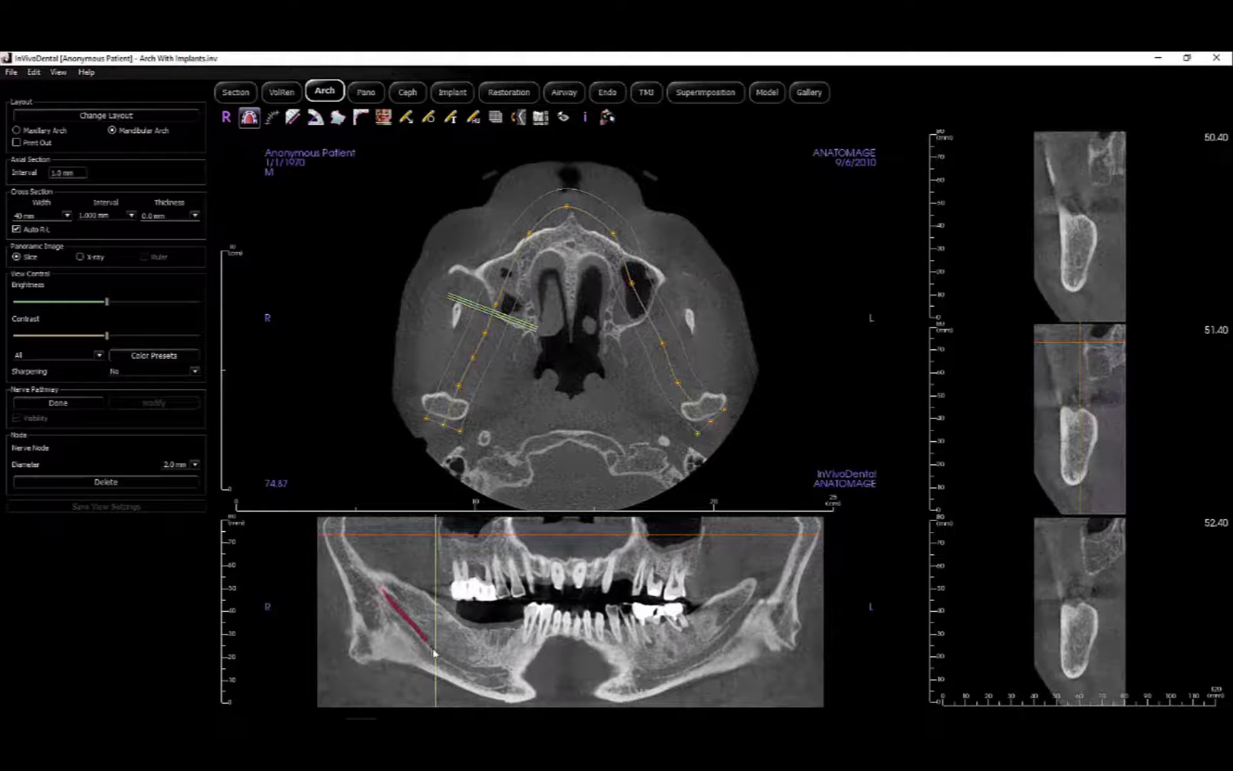
pyautogui.click(450, 663)
pyautogui.click(474, 676)
pyautogui.click(499, 674)
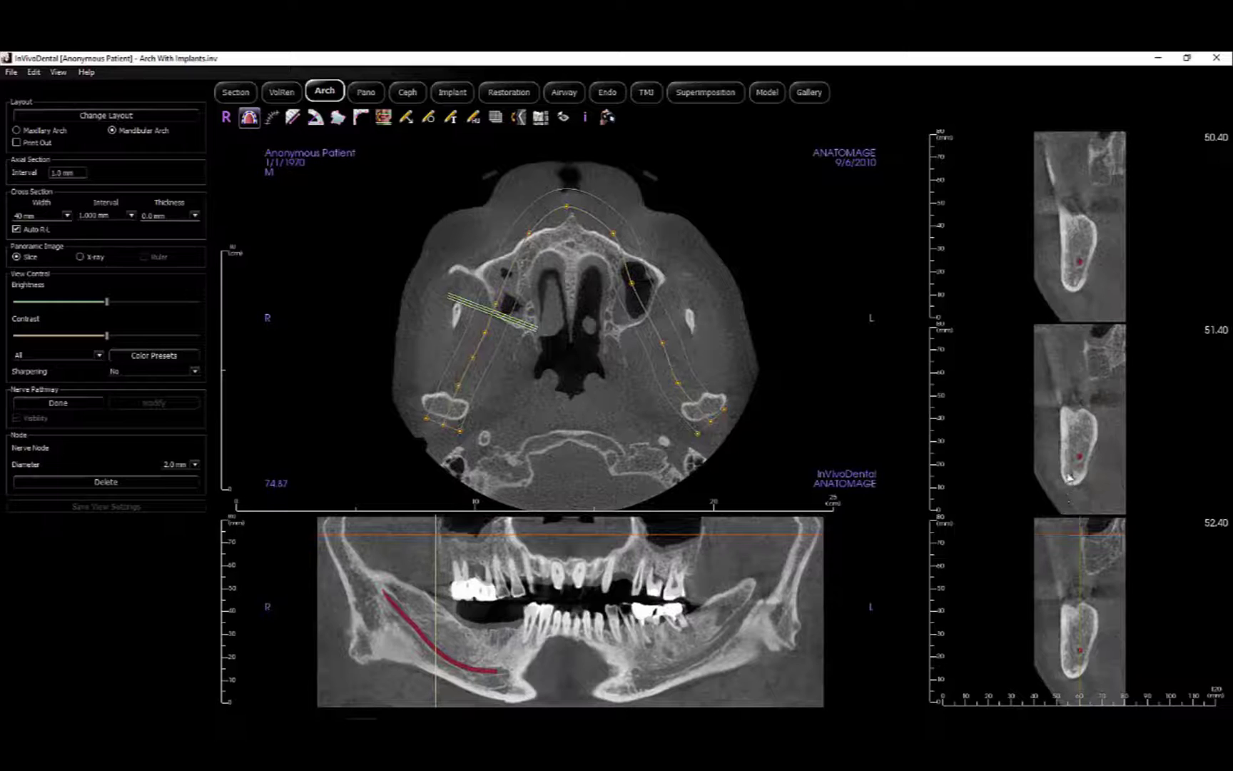
# - Move the cross-sections forward along the arch and finish the nerve trace
pyautogui.moveTo(476, 303); pyautogui.dragTo(577, 257)
pyautogui.scroll(-5, 1048, 449)
pyautogui.scroll(2, 1048, 450)
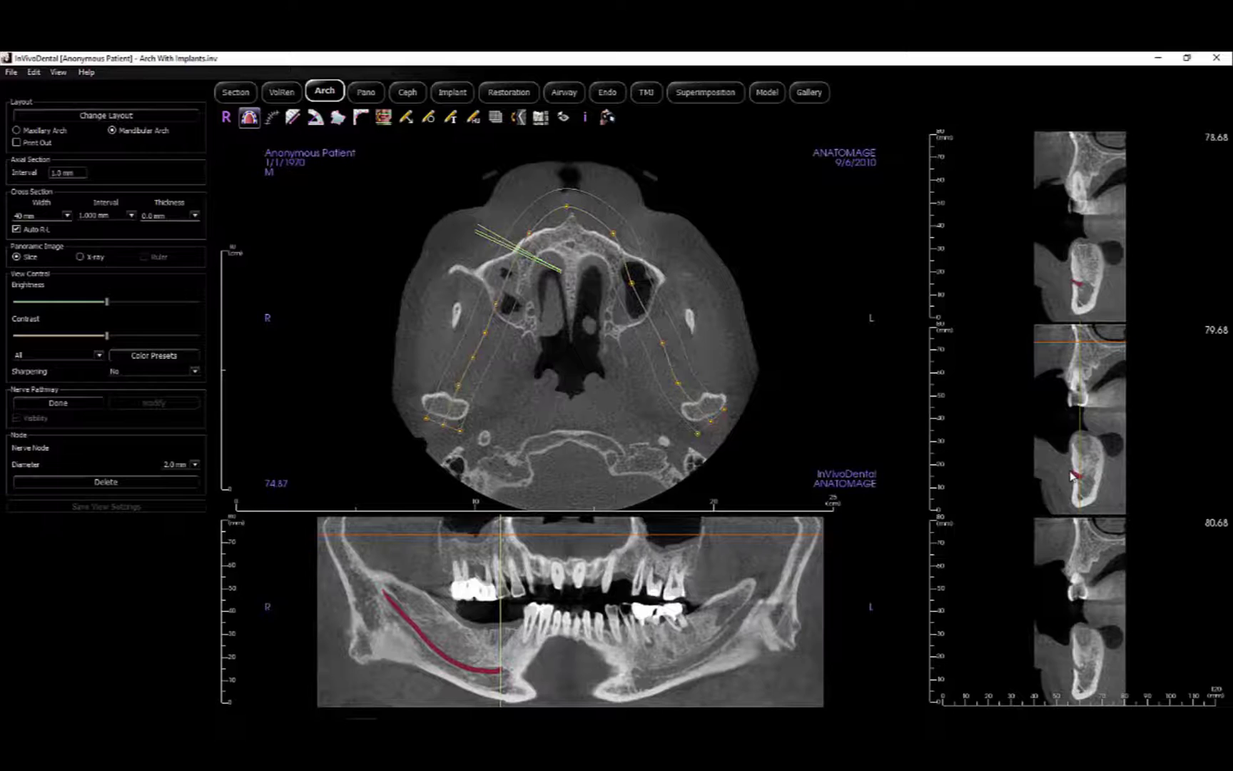
pyautogui.press('Return')
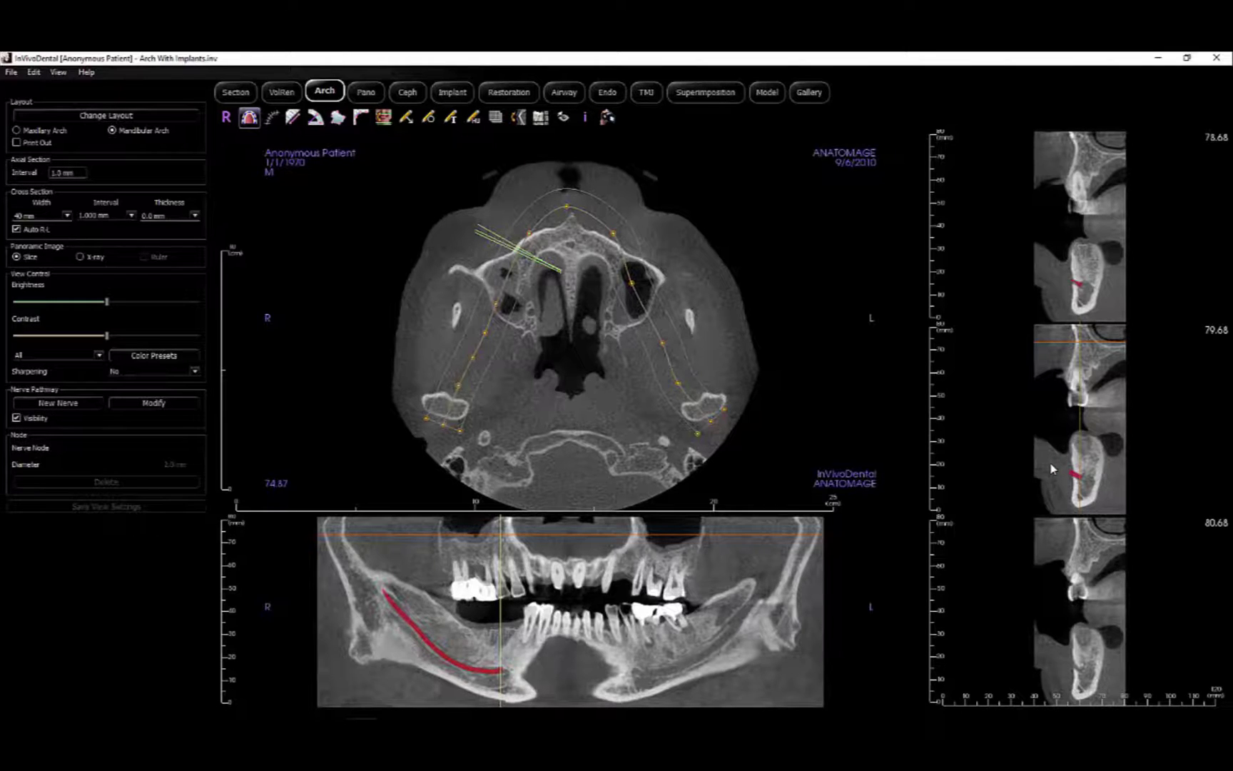
# - Check the nerve in the 3D volume rendering from side and front, then return to Arch
pyautogui.click(282, 93)
pyautogui.click(316, 117)
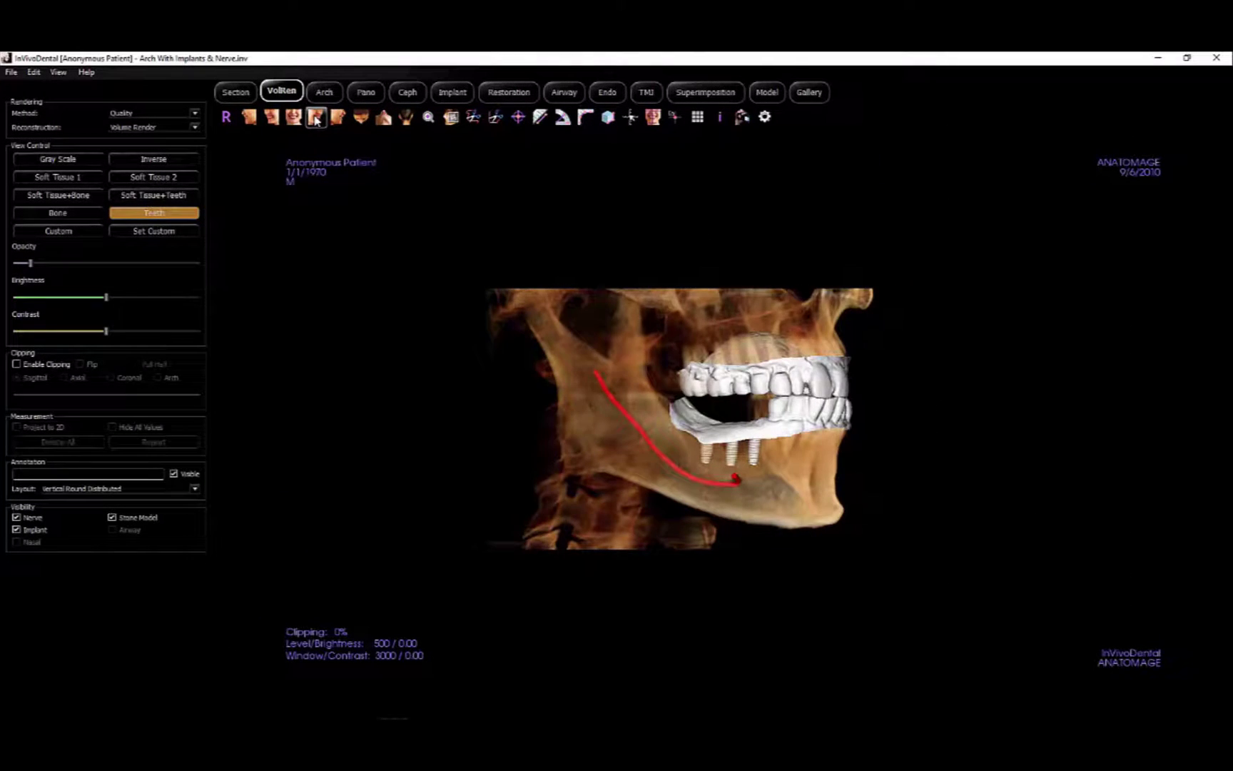
pyautogui.click(294, 118)
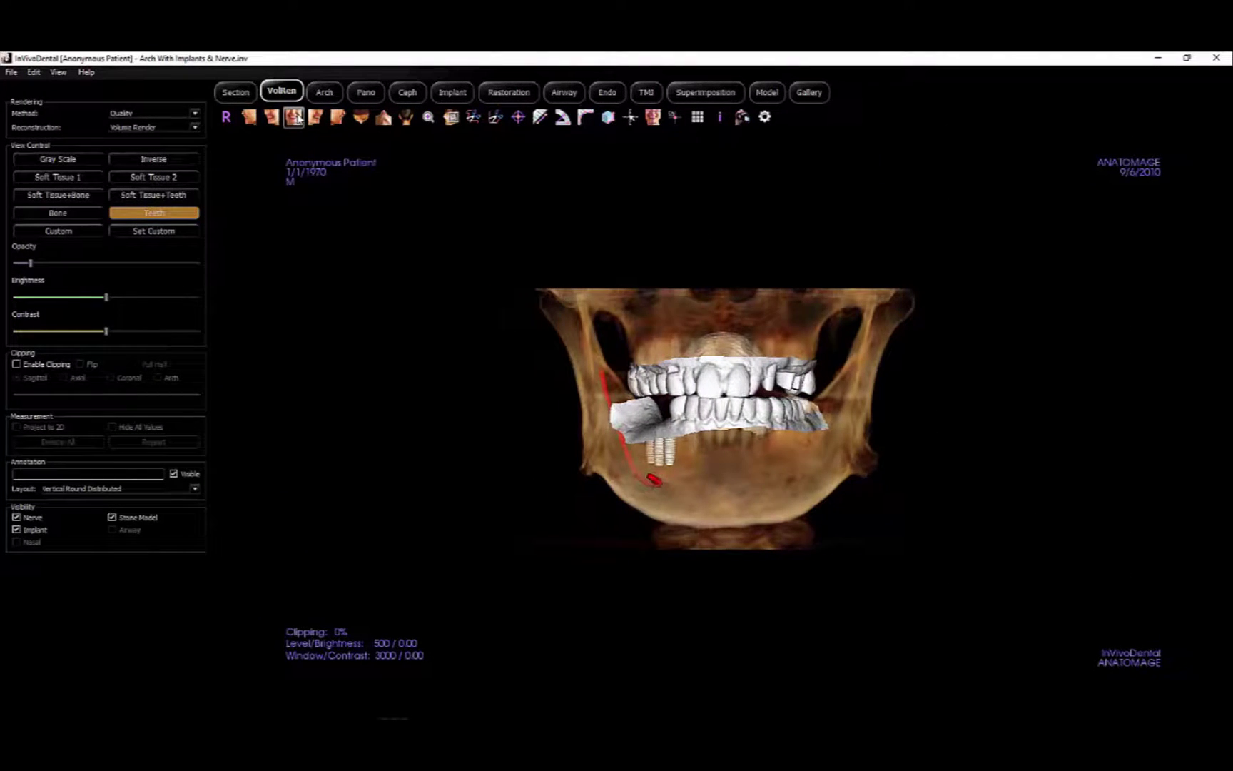
pyautogui.click(325, 93)
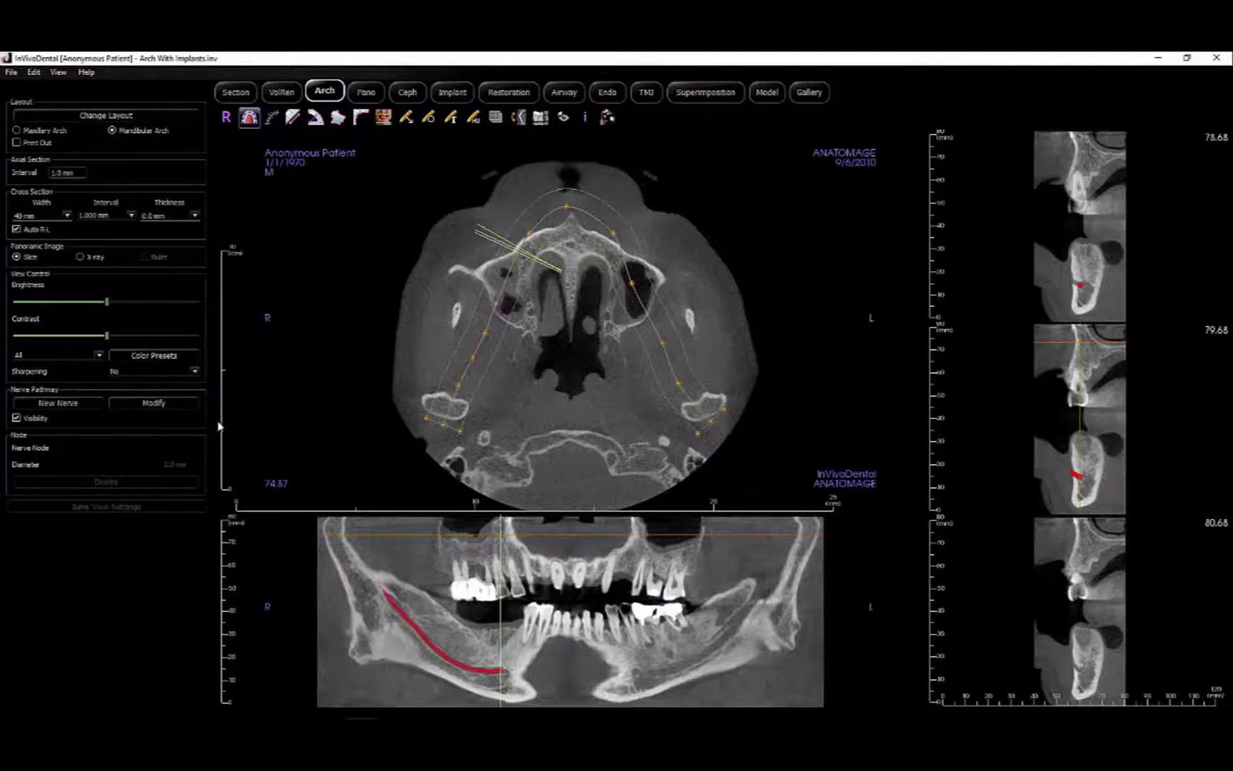
pyautogui.click(167, 404)
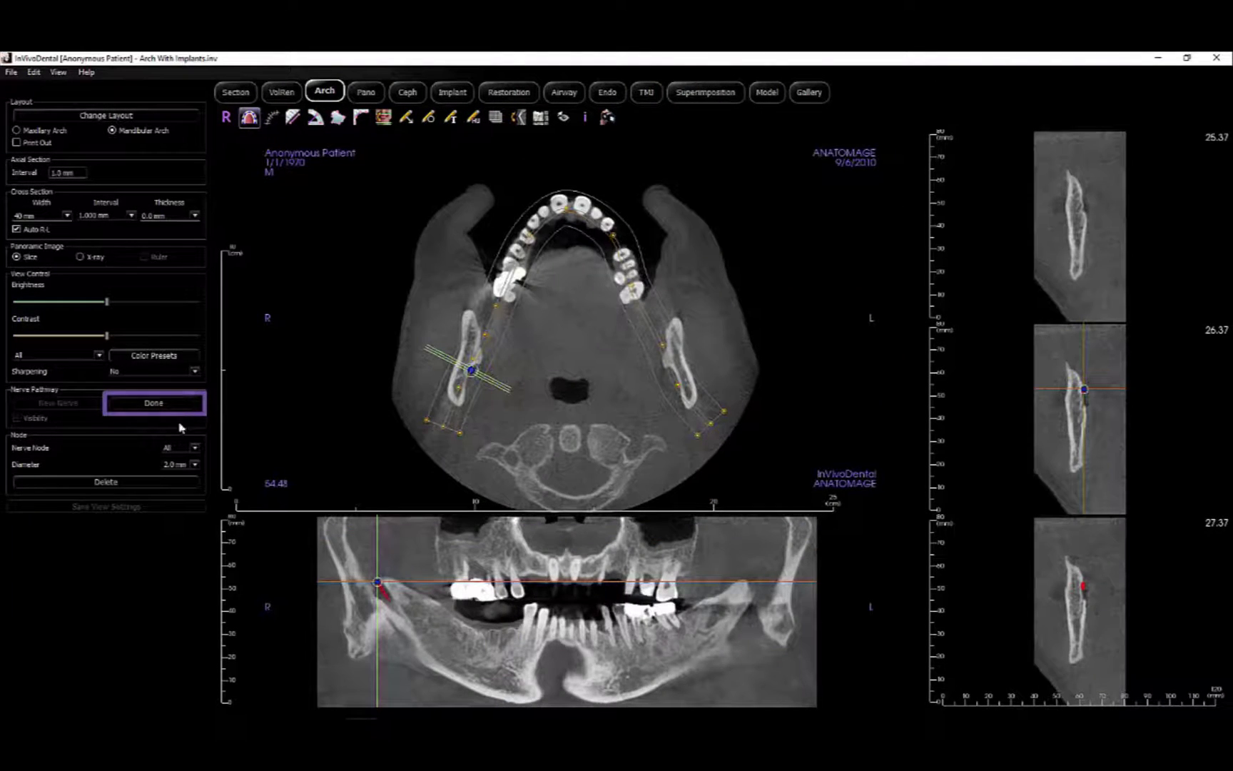
# - Reposition nerve node 5 along the canal and set node 4's diameter to 2.5 mm
pyautogui.click(187, 448)
pyautogui.click(180, 508)
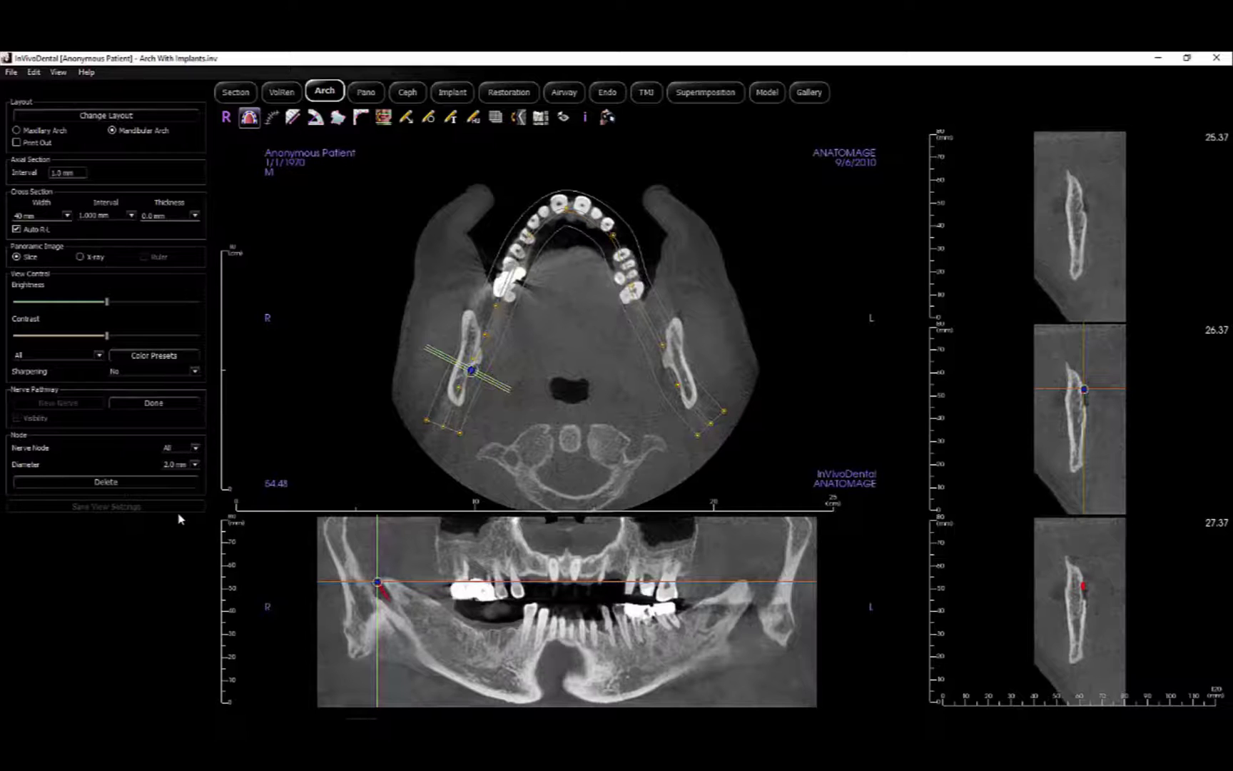
pyautogui.moveTo(456, 665); pyautogui.dragTo(457, 665)
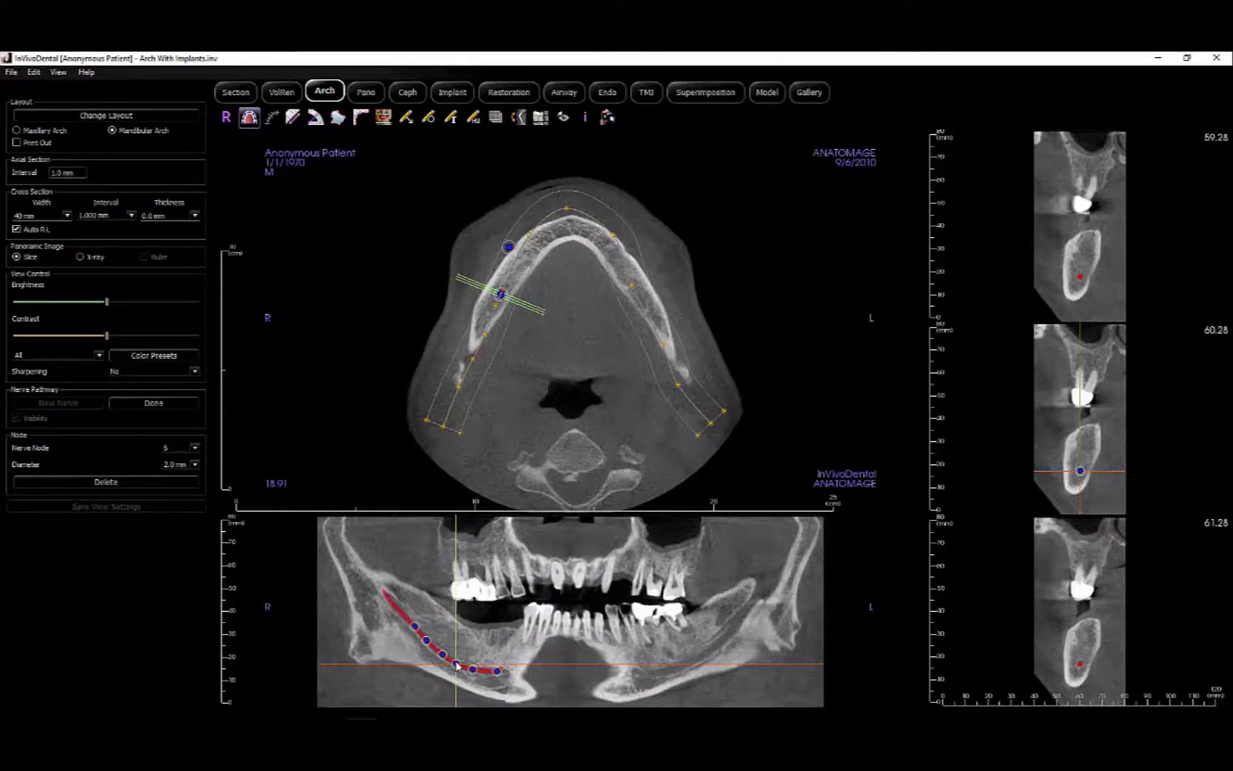
pyautogui.click(427, 640)
pyautogui.click(195, 464)
pyautogui.click(187, 499)
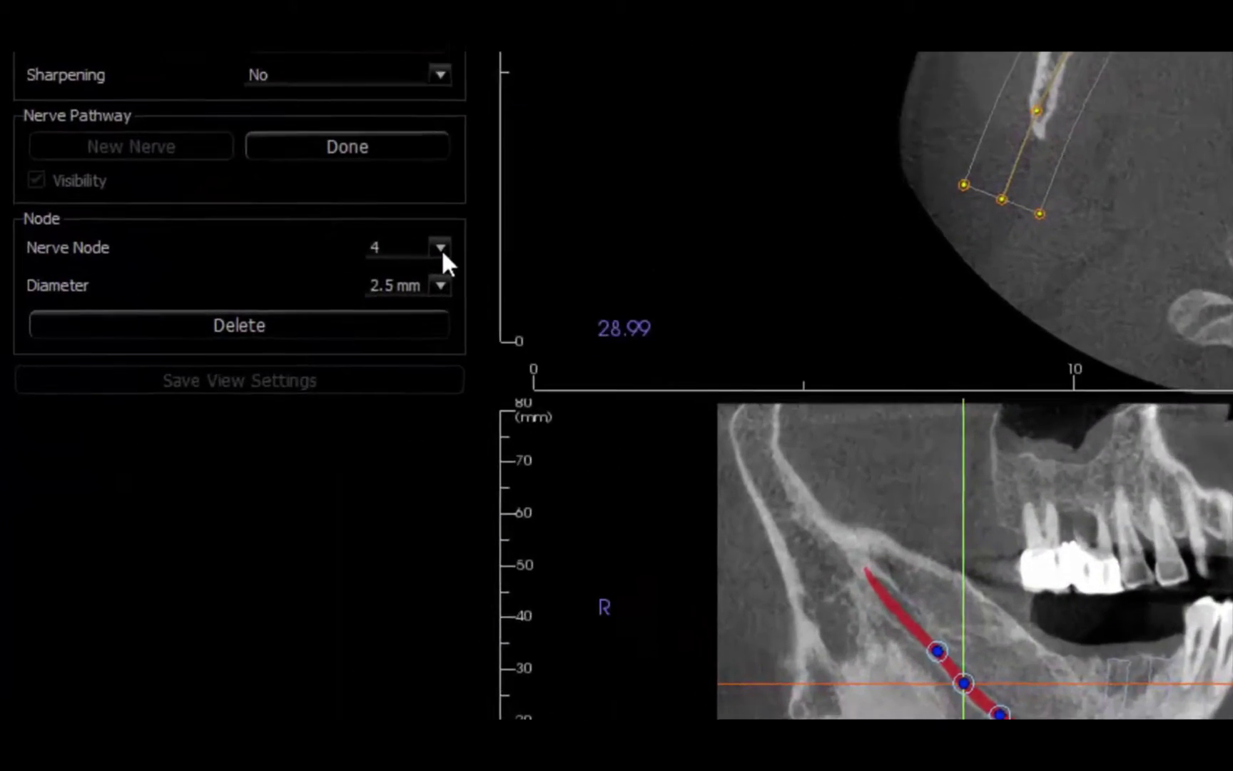
# - Apply the nerve diameter setting to all nerve nodes
pyautogui.click(441, 247)
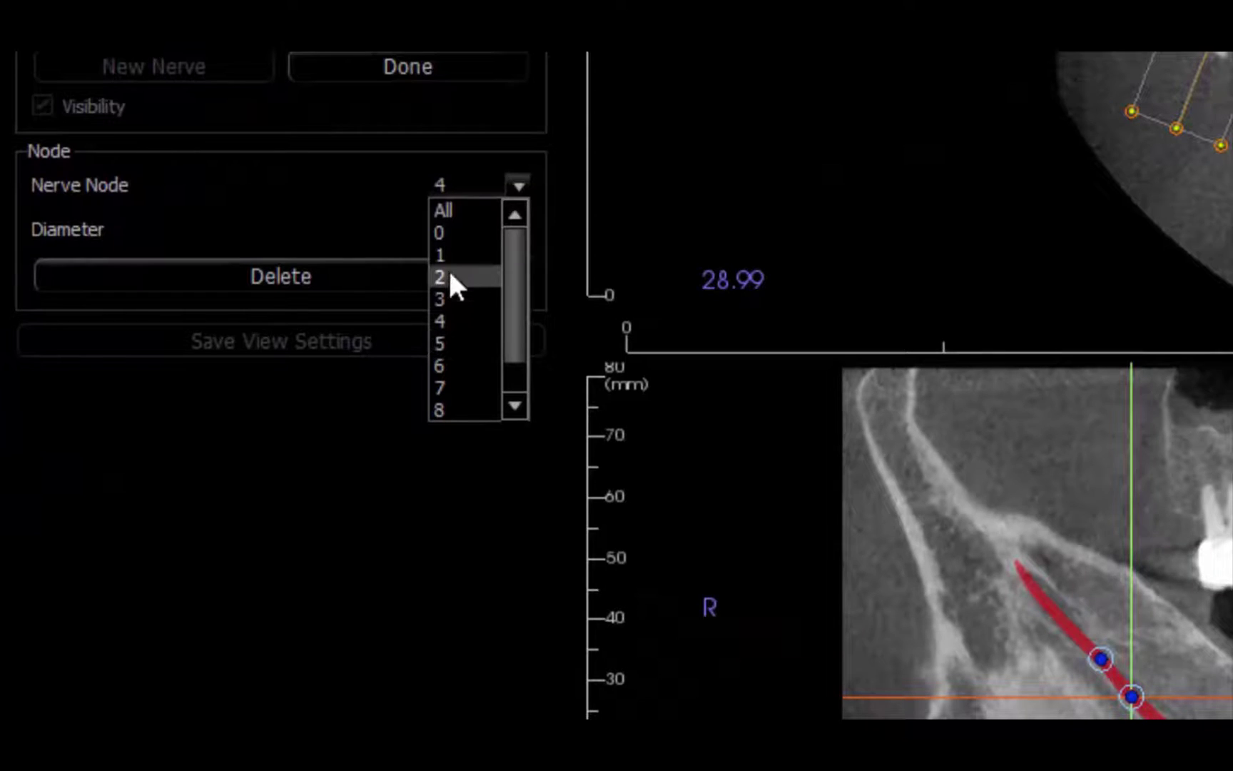
pyautogui.click(446, 216)
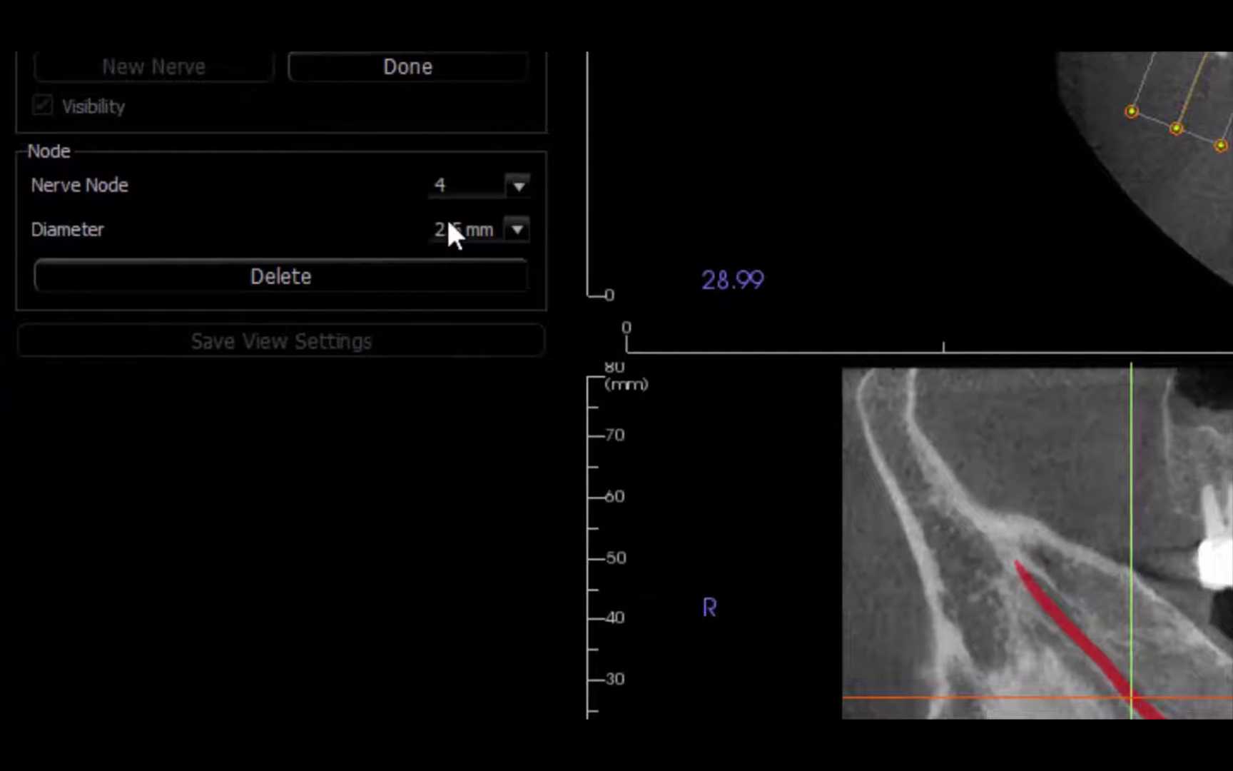
pyautogui.click(489, 230)
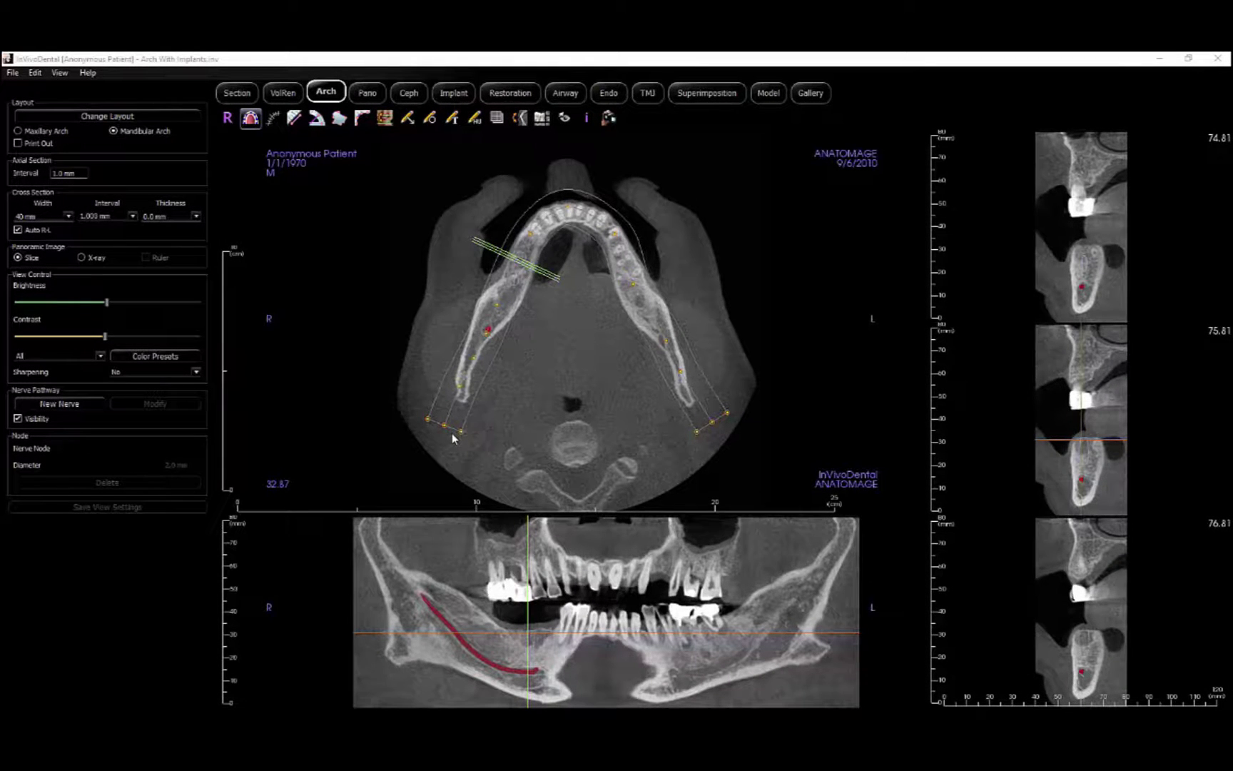
# - Switch to the Maxillary Arch and start a new focal trough at a suitable axial slice
pyautogui.click(25, 132)
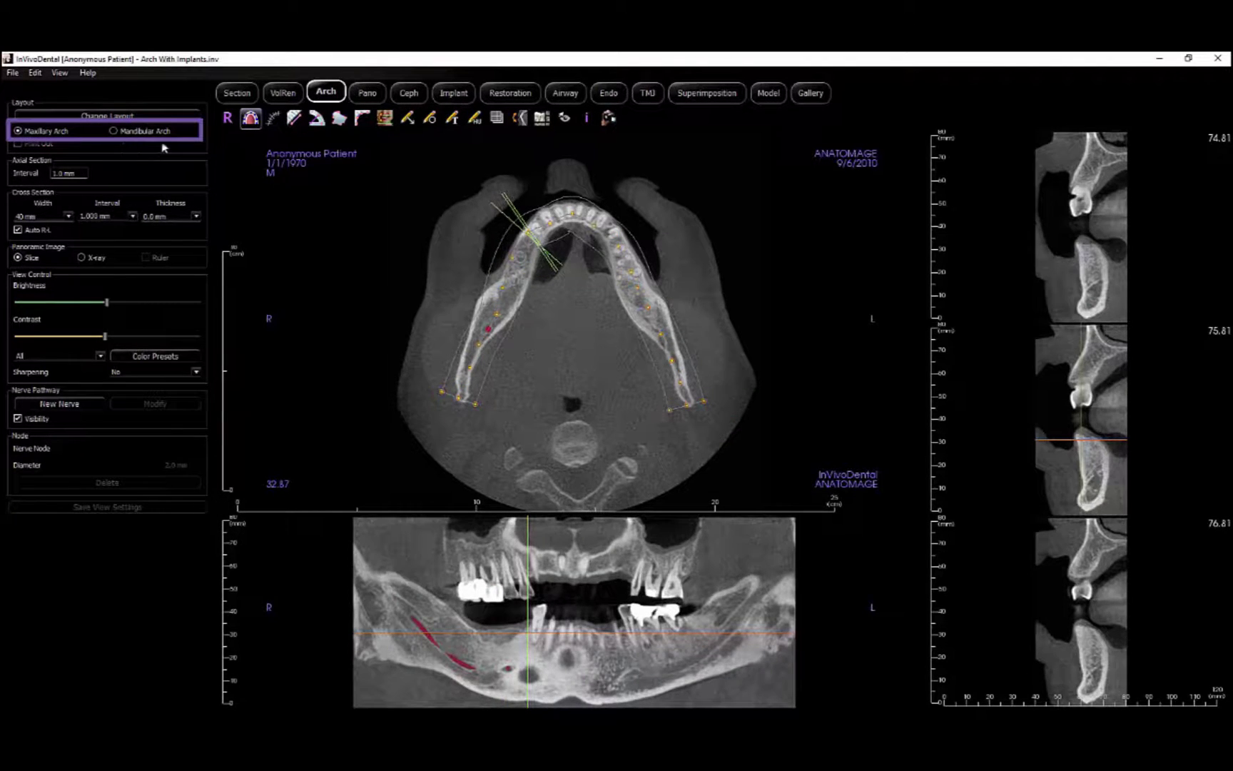
pyautogui.click(250, 123)
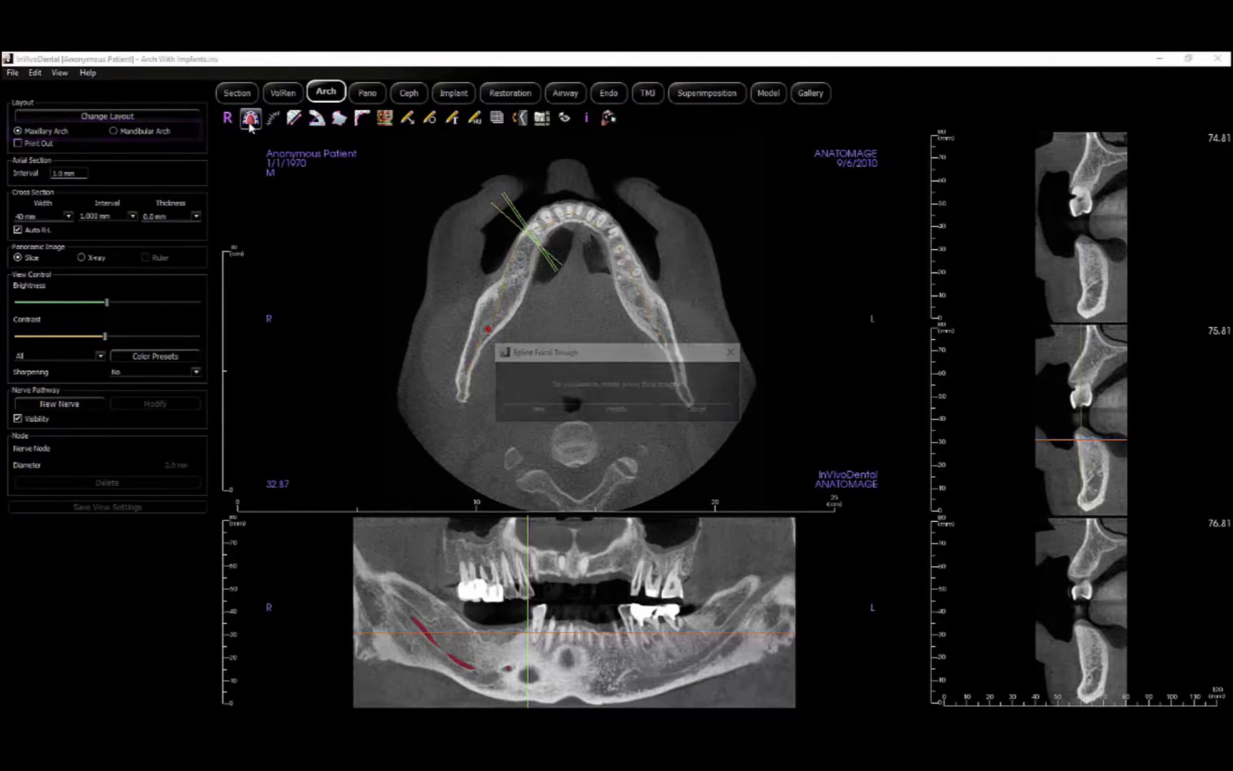
pyautogui.click(536, 411)
pyautogui.scroll(6, 512, 367)
pyautogui.scroll(20, 512, 371)
pyautogui.scroll(-2, 514, 346)
# - Trace the maxillary arch along the upper teeth, finishing with a double-click, and show the X-ray panoramic
pyautogui.click(515, 331)
pyautogui.click(513, 300)
pyautogui.click(518, 254)
pyautogui.click(531, 227)
pyautogui.click(543, 218)
pyautogui.click(559, 213)
pyautogui.click(574, 212)
pyautogui.click(593, 217)
pyautogui.click(611, 230)
pyautogui.click(623, 248)
pyautogui.click(630, 270)
pyautogui.click(630, 295)
pyautogui.doubleClick(624, 330)
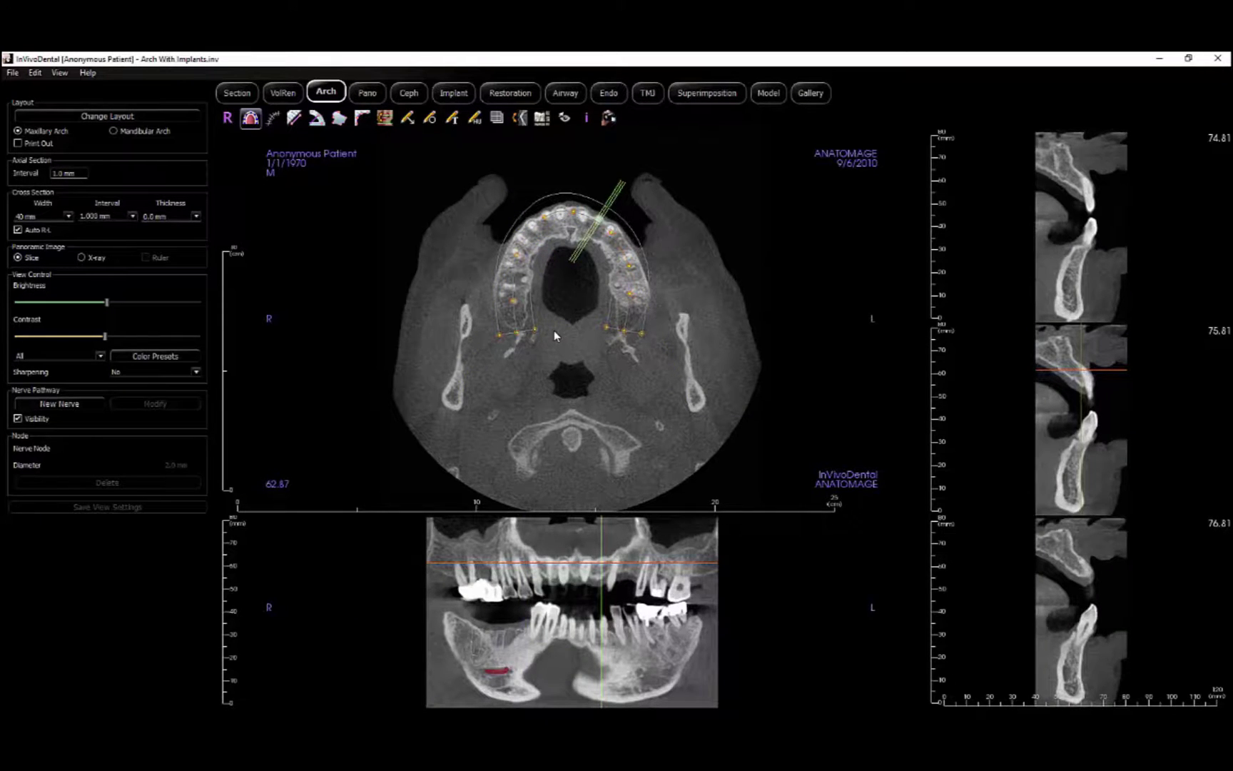
pyautogui.click(82, 257)
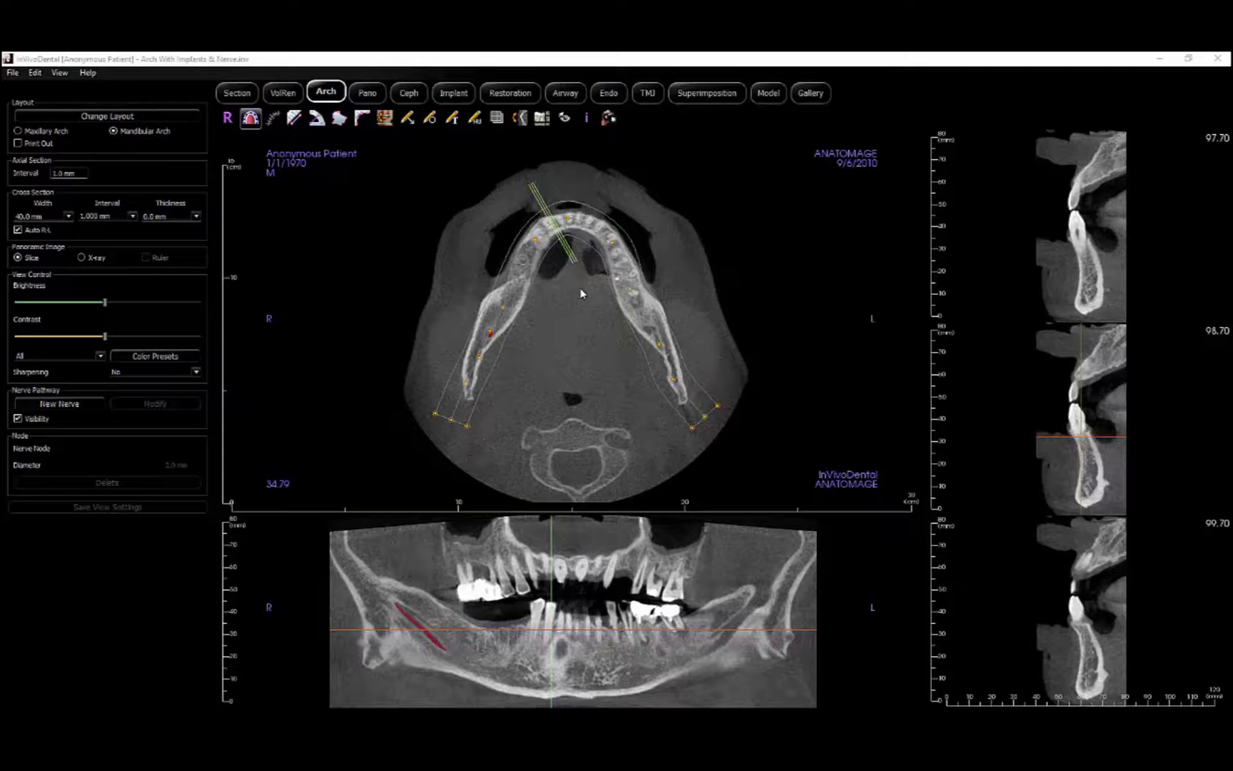
# - Move the cross-sections to the right molar area and set the interval to 0.750 mm
pyautogui.click(540, 205)
pyautogui.moveTo(540, 205); pyautogui.dragTo(502, 279)
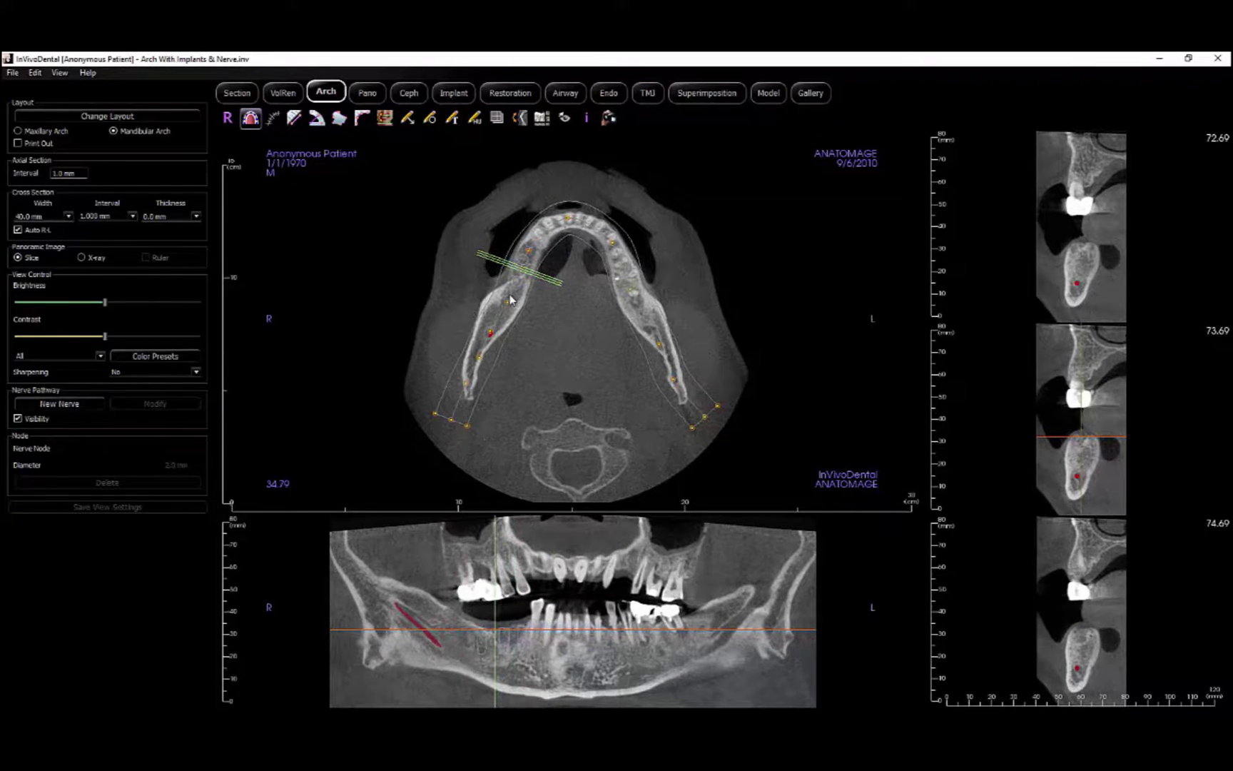
pyautogui.moveTo(542, 282); pyautogui.dragTo(538, 289)
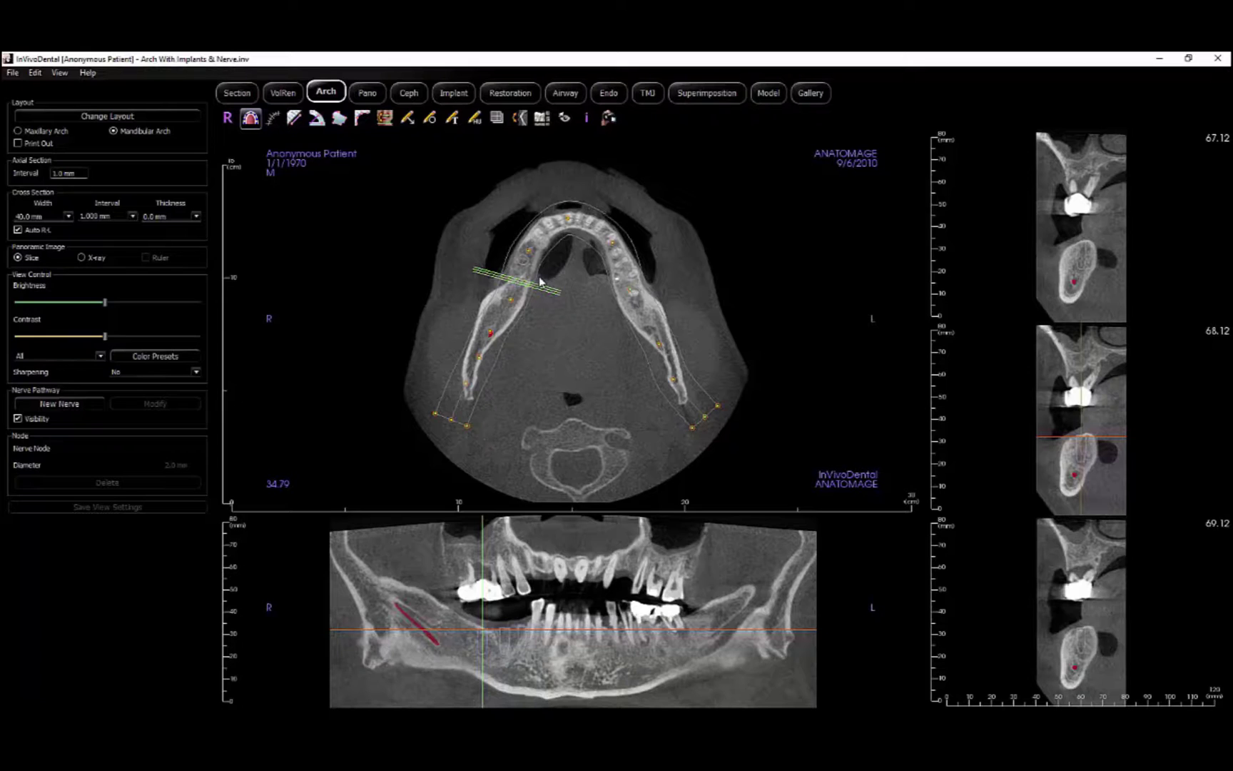
pyautogui.click(133, 216)
pyautogui.click(118, 263)
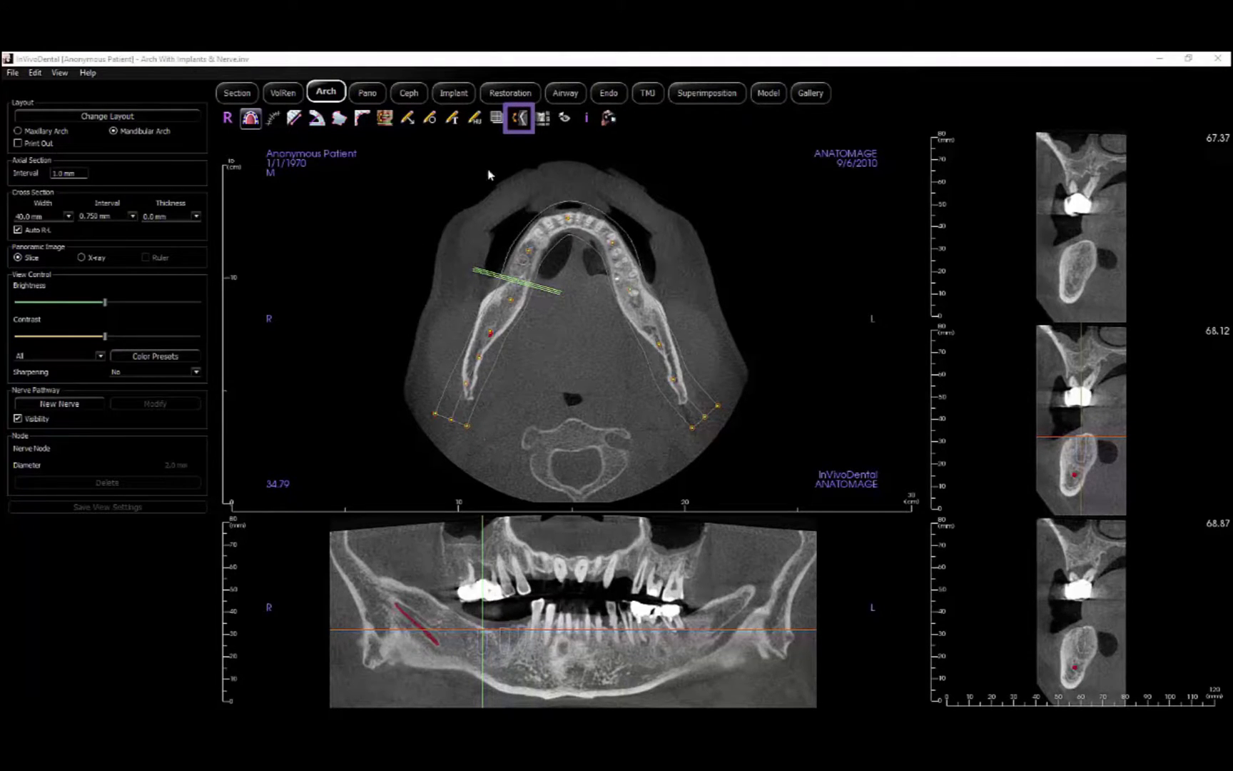
# - Tilt the middle cross-section about -5.7° and move the cross-sections forward along the right mandible
pyautogui.click(521, 120)
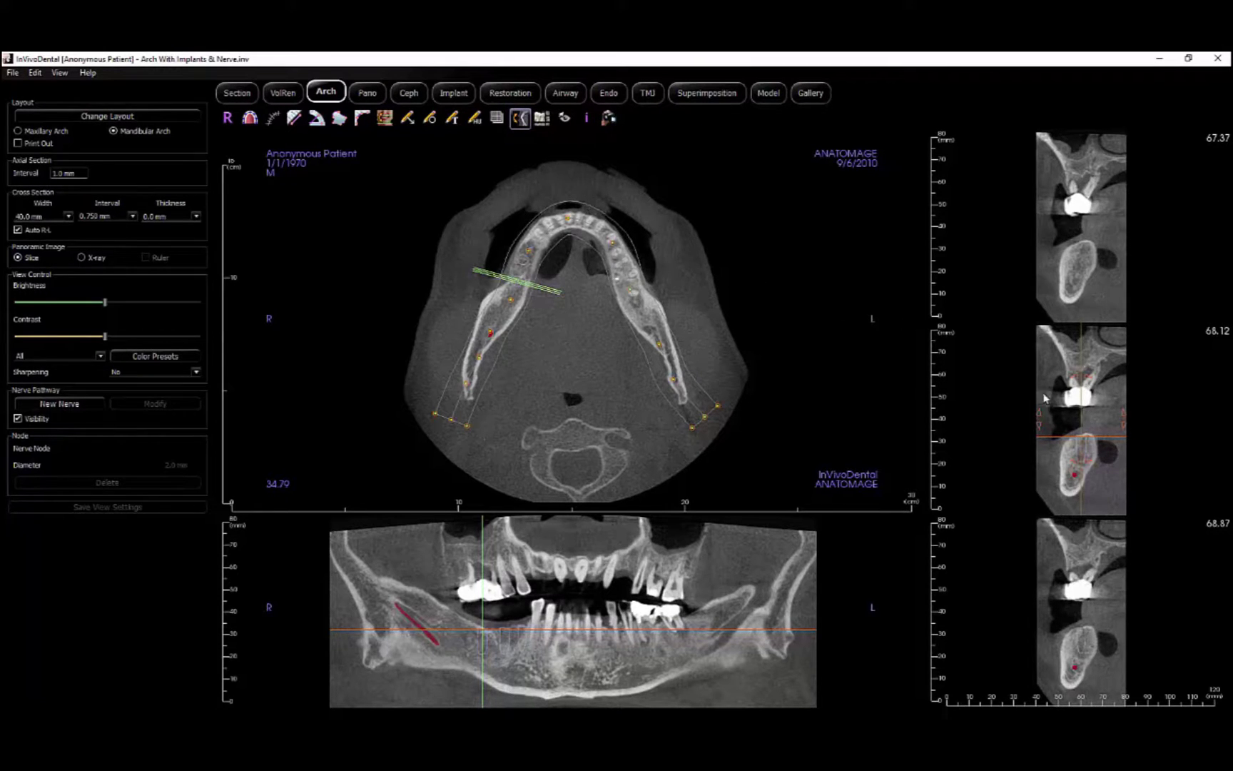
pyautogui.moveTo(1040, 418); pyautogui.dragTo(1034, 412)
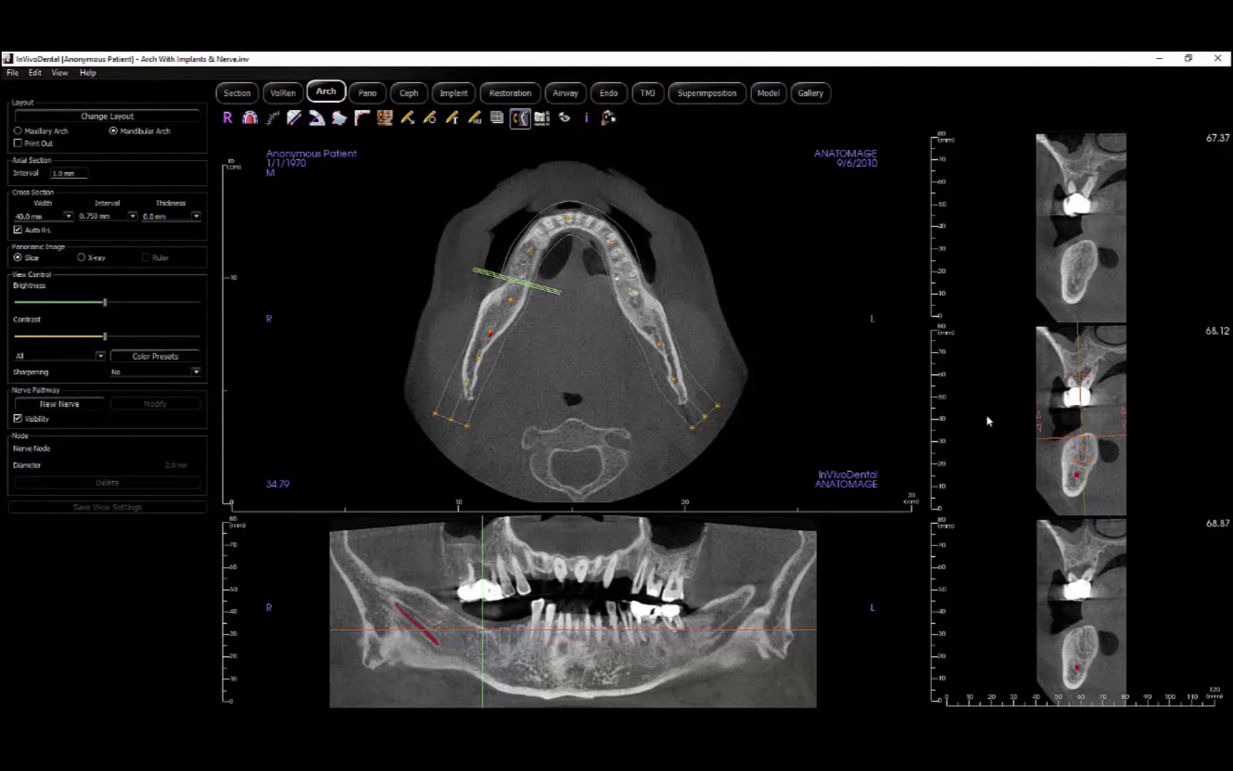
pyautogui.moveTo(550, 294); pyautogui.dragTo(553, 272)
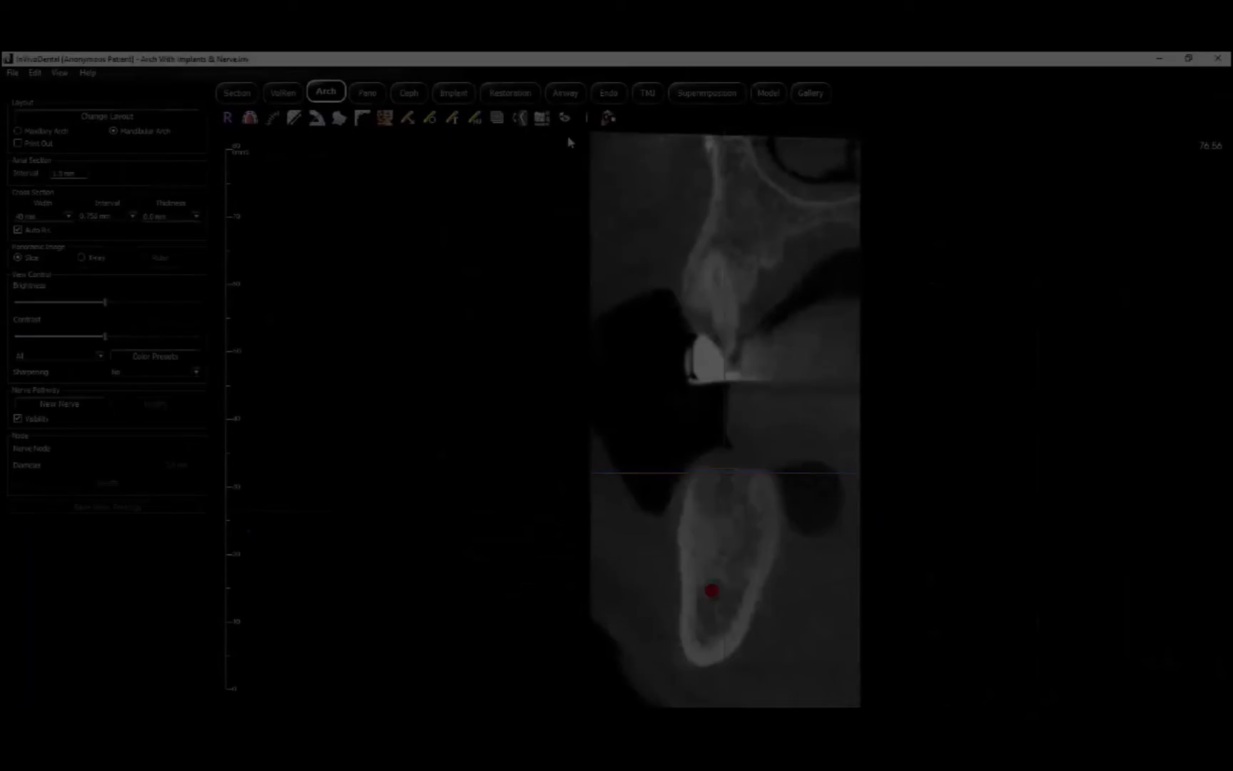
# - Lower the cross-section brightness and measure 4.66 mm from the implant apex to the red nerve
pyautogui.moveTo(105, 303); pyautogui.dragTo(65, 302)
pyautogui.click(295, 118)
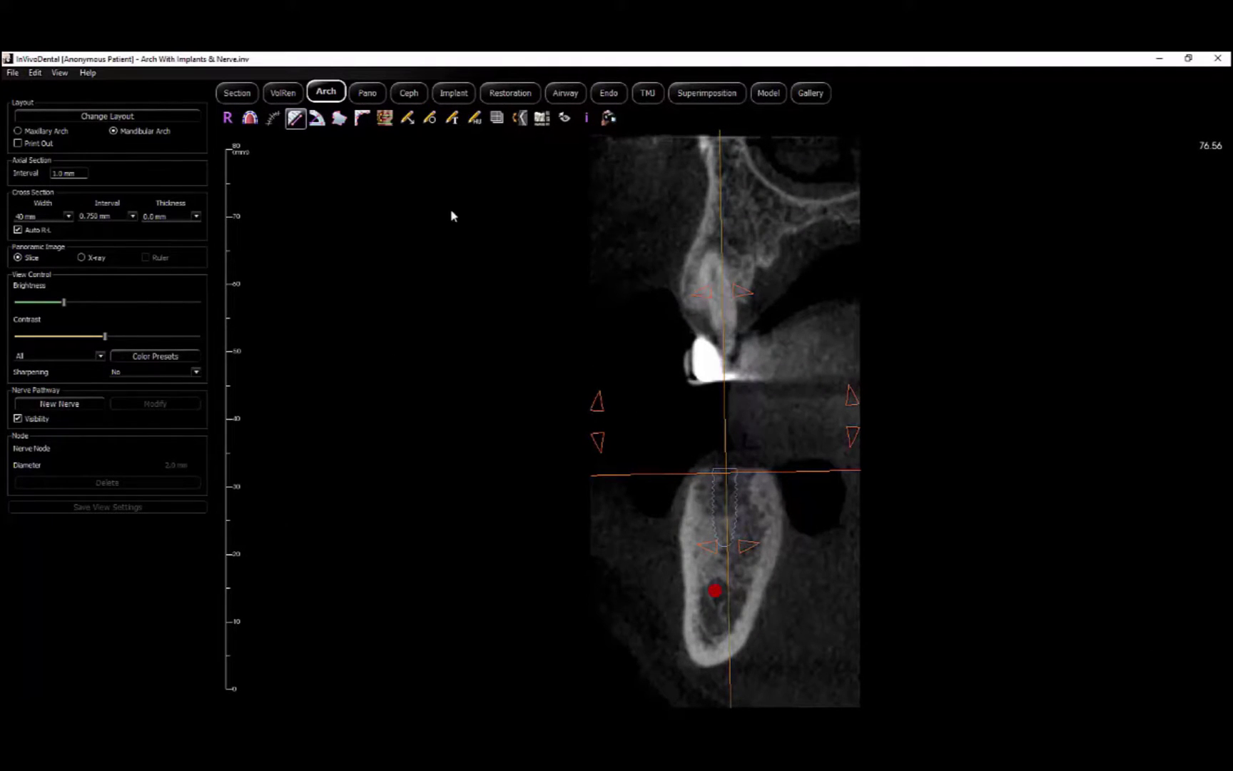
pyautogui.moveTo(724, 547); pyautogui.dragTo(718, 581)
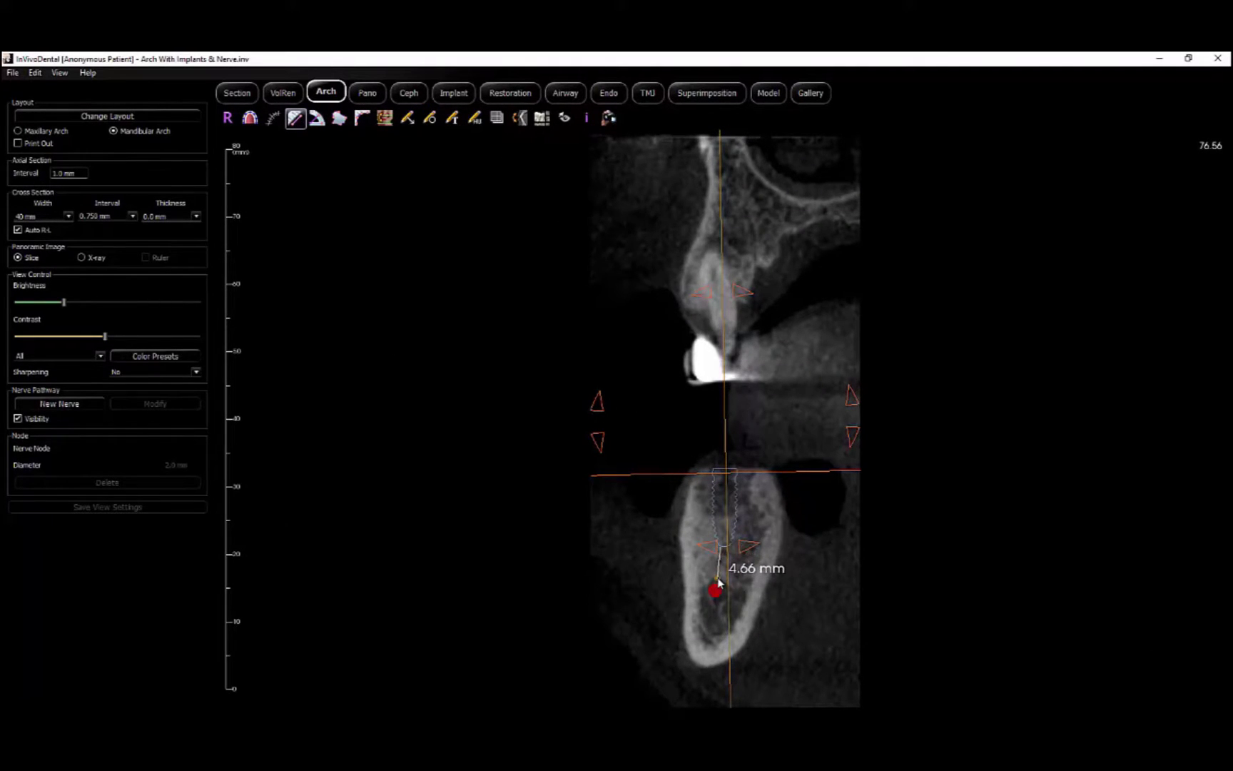